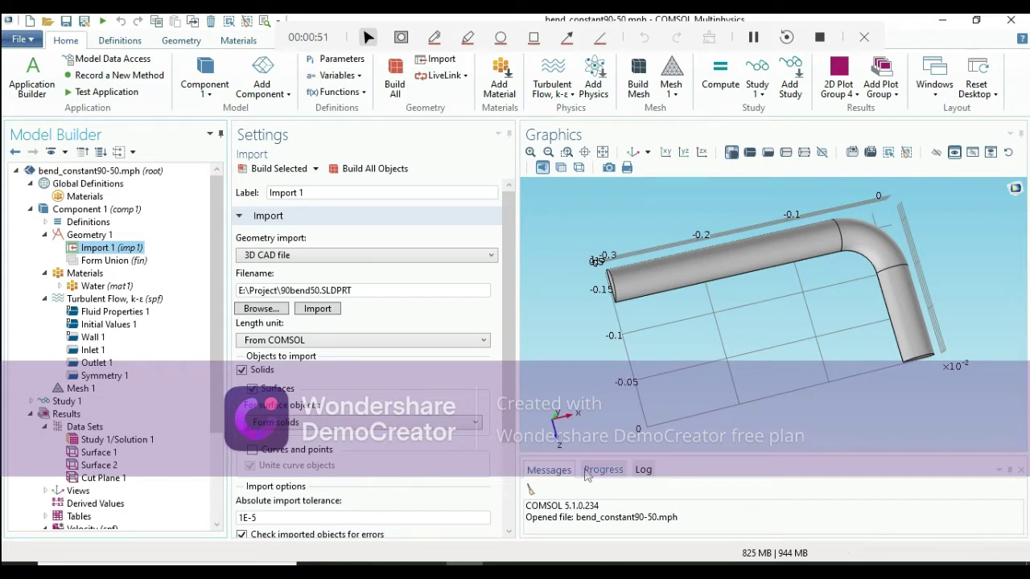
Switch to the fluid flow PDF report in Acrobat Reader and go to page 28.
left_click(538, 569)
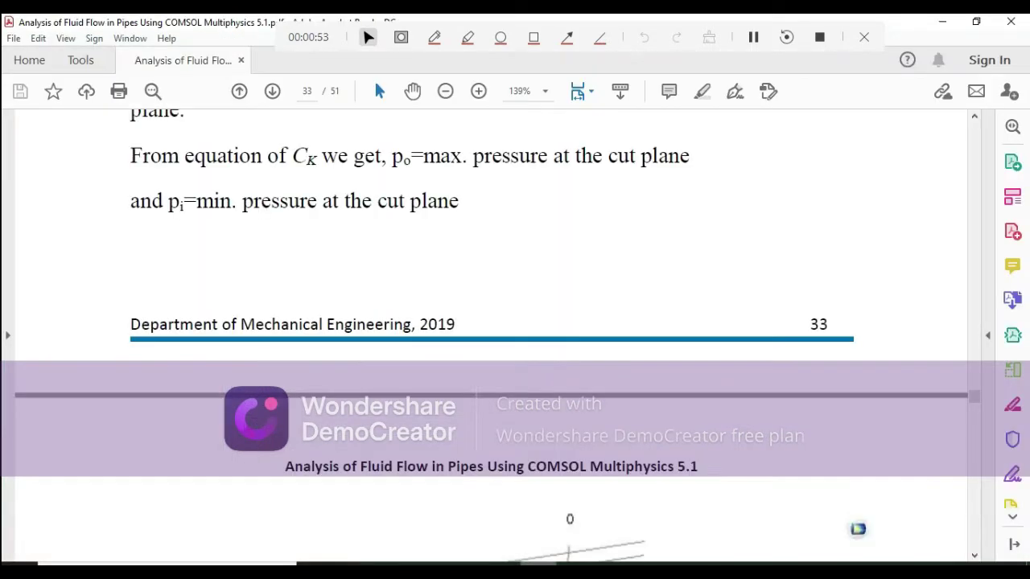
left_click(308, 90)
type("28")
key("Return")
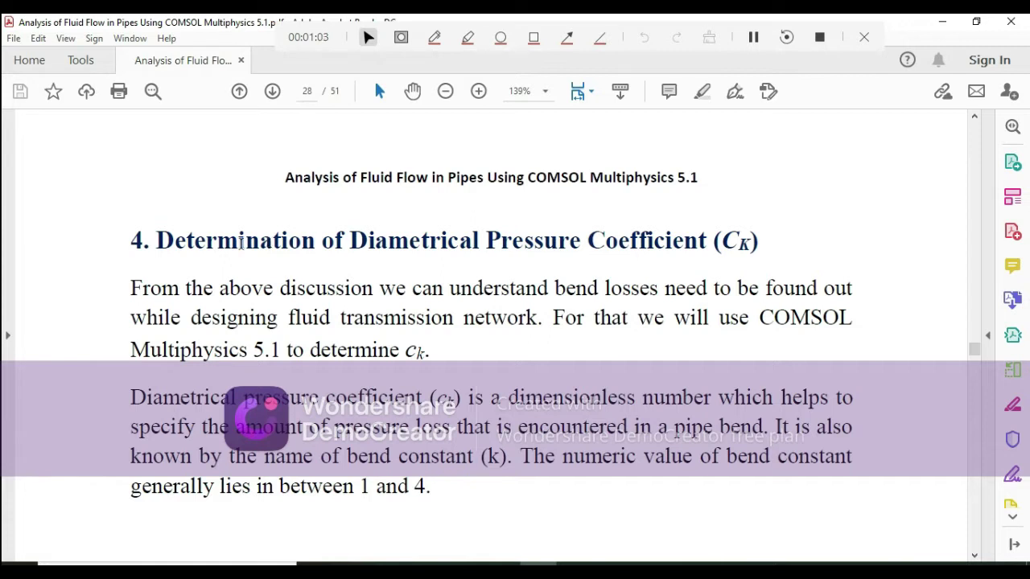
Examine the section on the diametrical pressure coefficient, including equation 17 and the definitions of its variables.
scroll(398, 310, "down", 8)
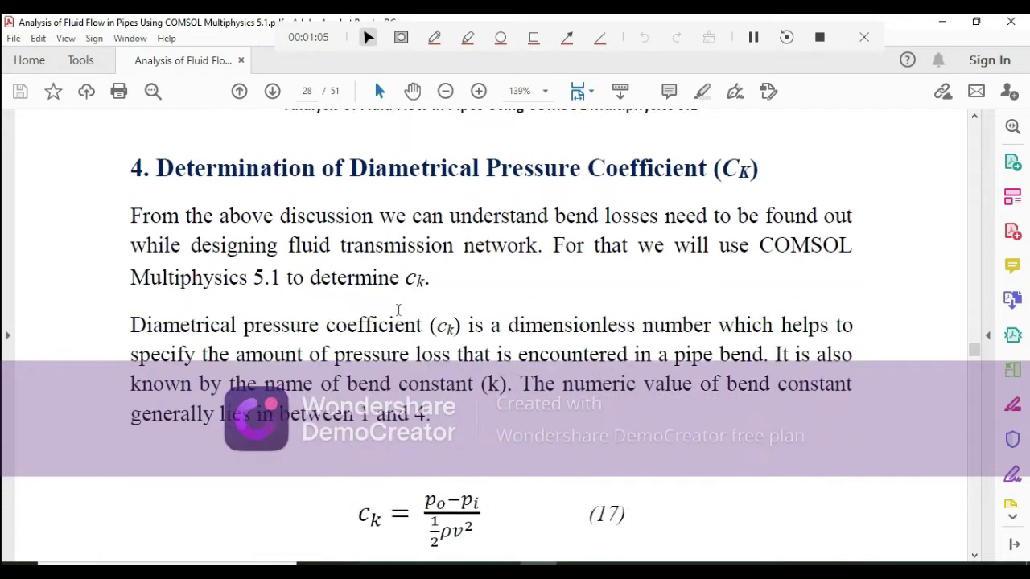
scroll(398, 310, "up", 2)
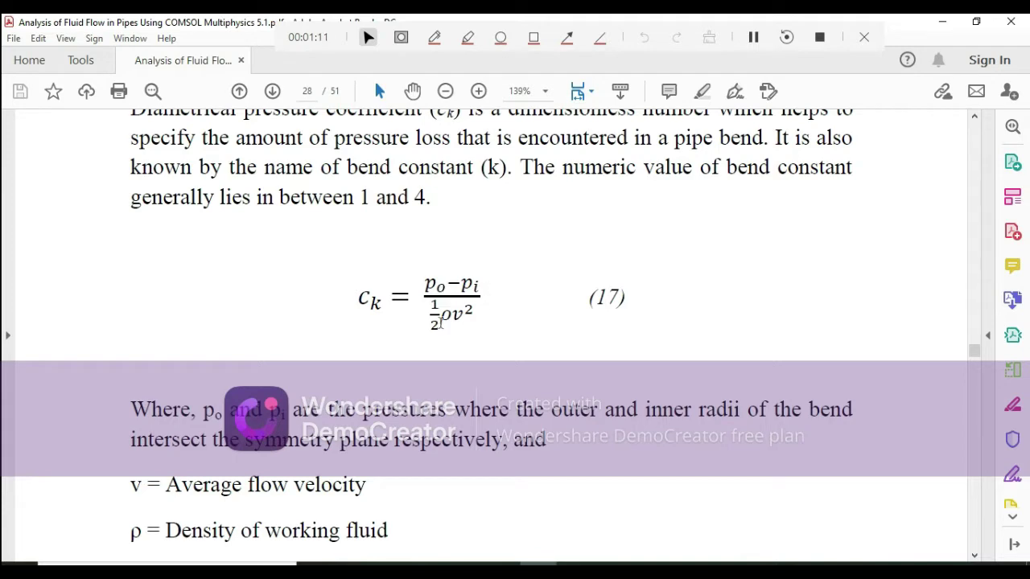
scroll(439, 323, "down", 2)
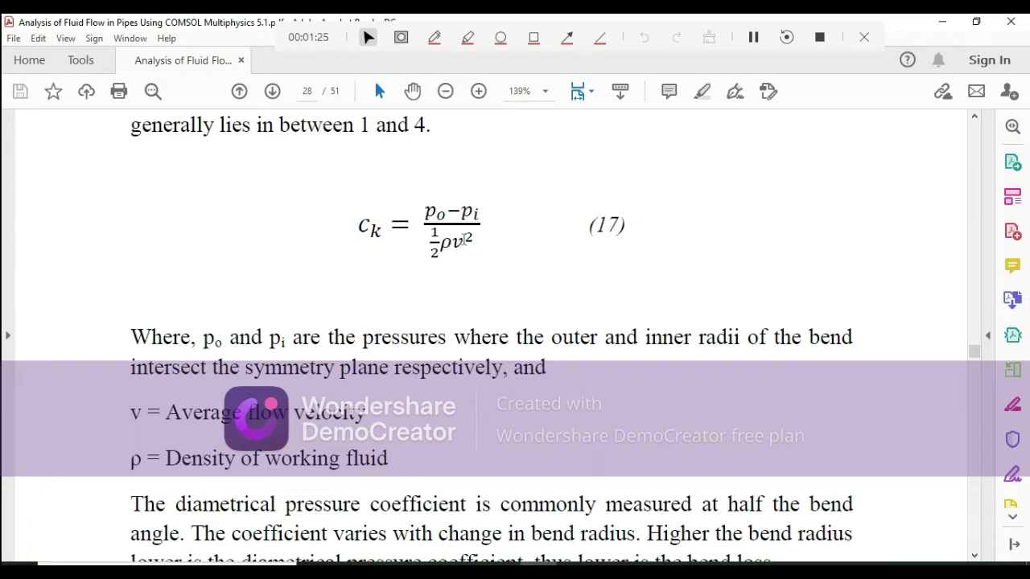
scroll(302, 317, "down", 3)
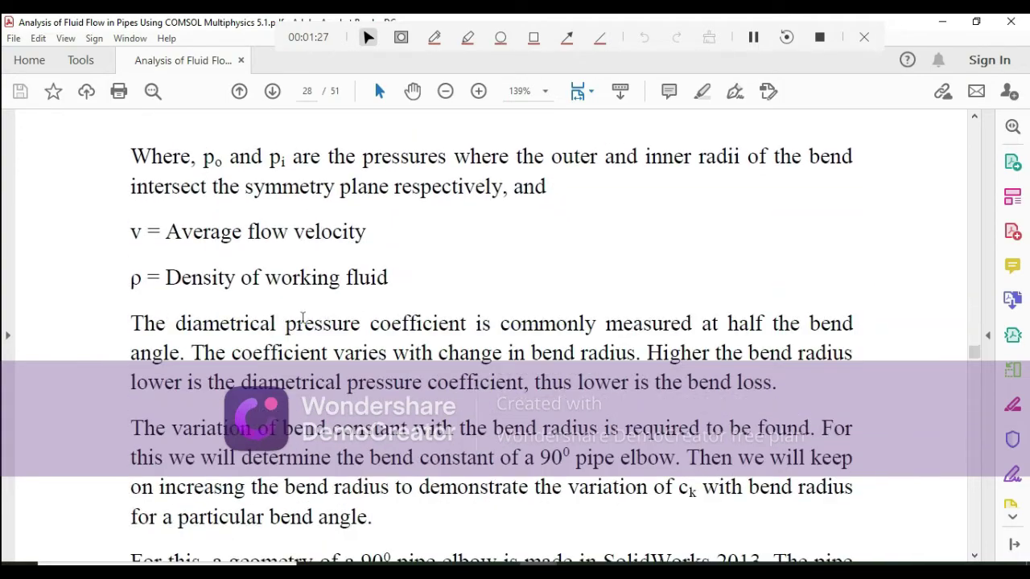
scroll(302, 318, "down", 2)
scroll(302, 318, "up", 12)
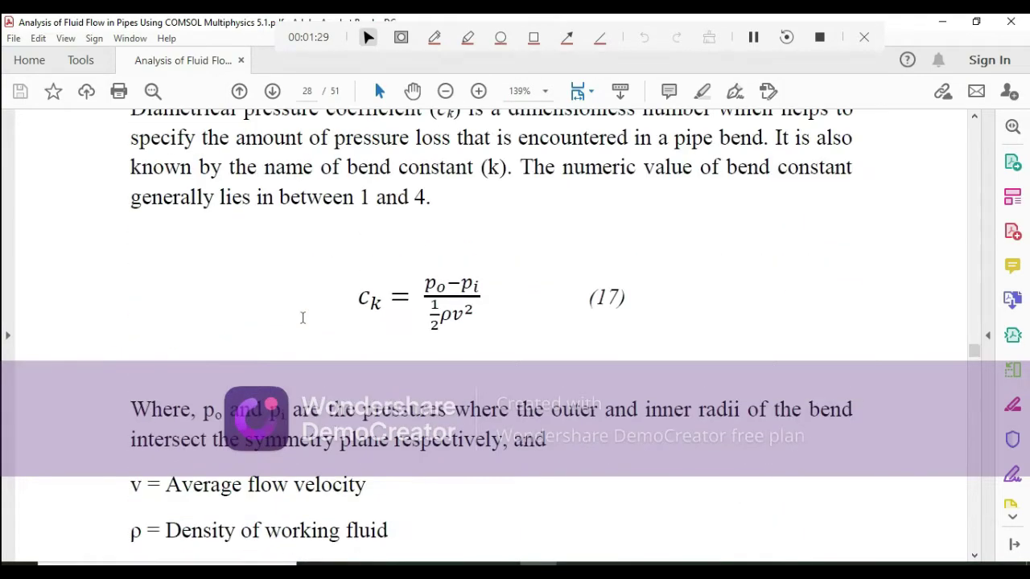
scroll(302, 318, "up", 2)
scroll(304, 297, "down", 3)
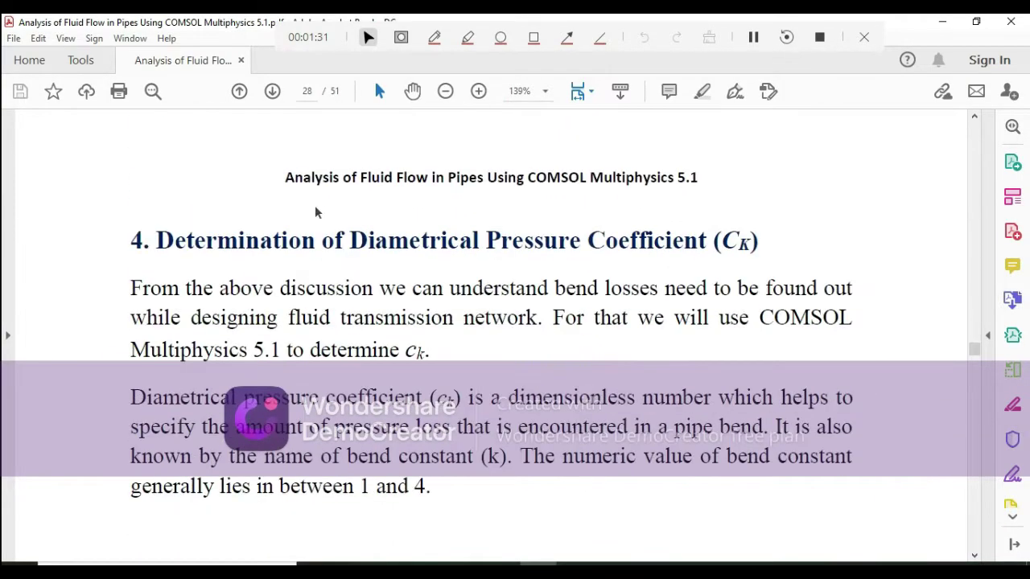
scroll(403, 457, "down", 3)
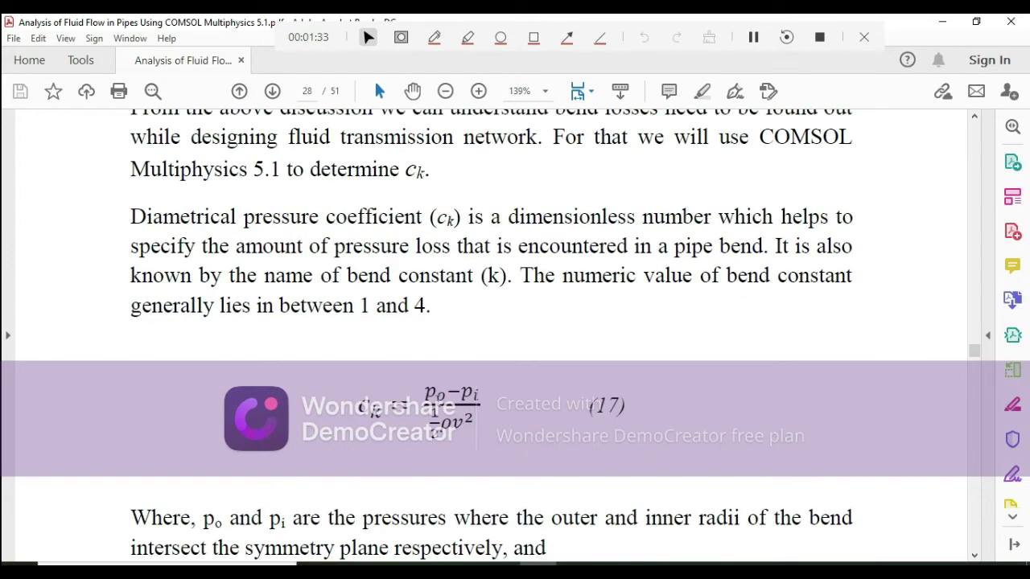
scroll(431, 367, "down", 2)
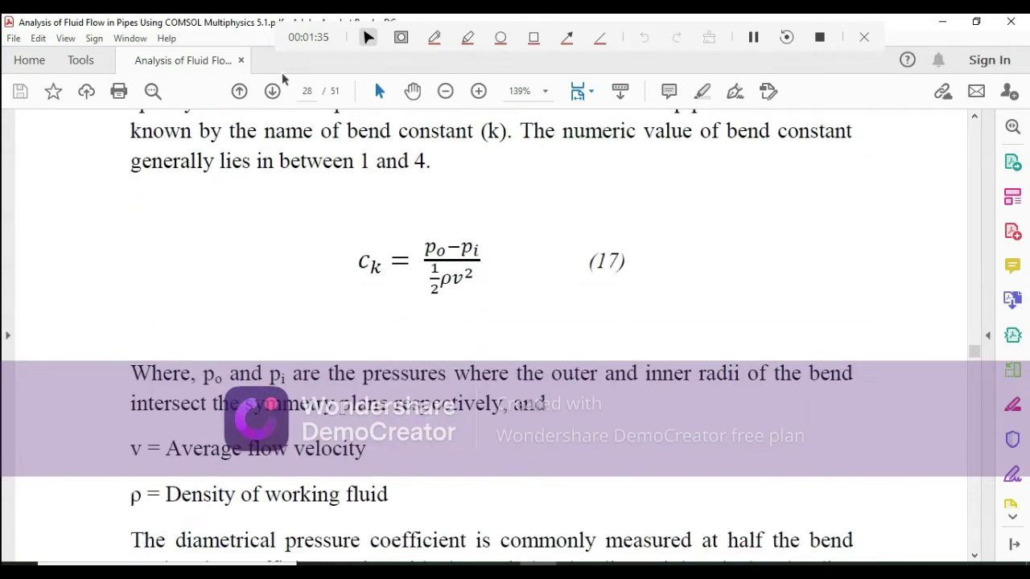
Try to go to page 57 of the report.
left_click(307, 90)
type("57")
key("Return")
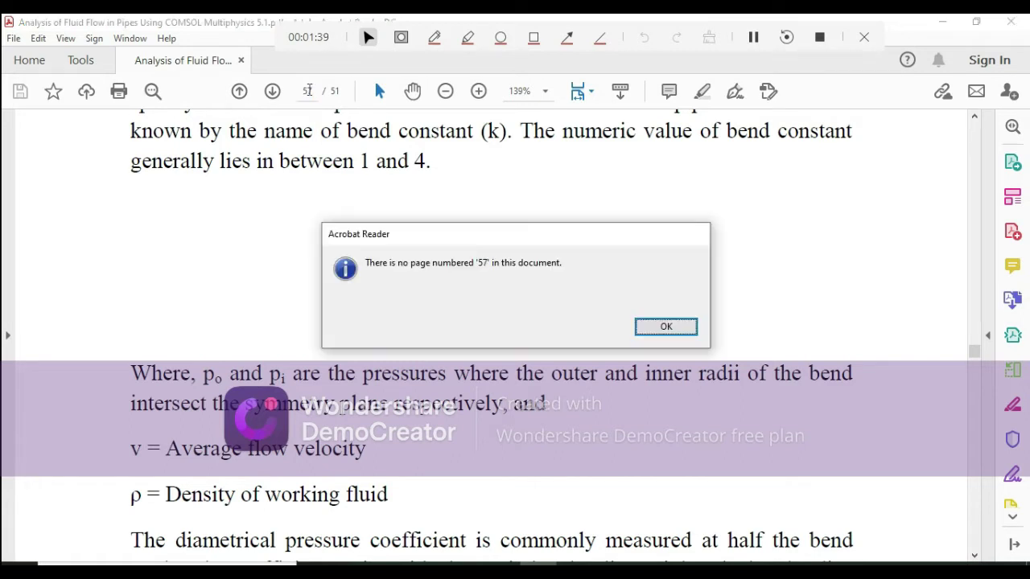
left_click(665, 326)
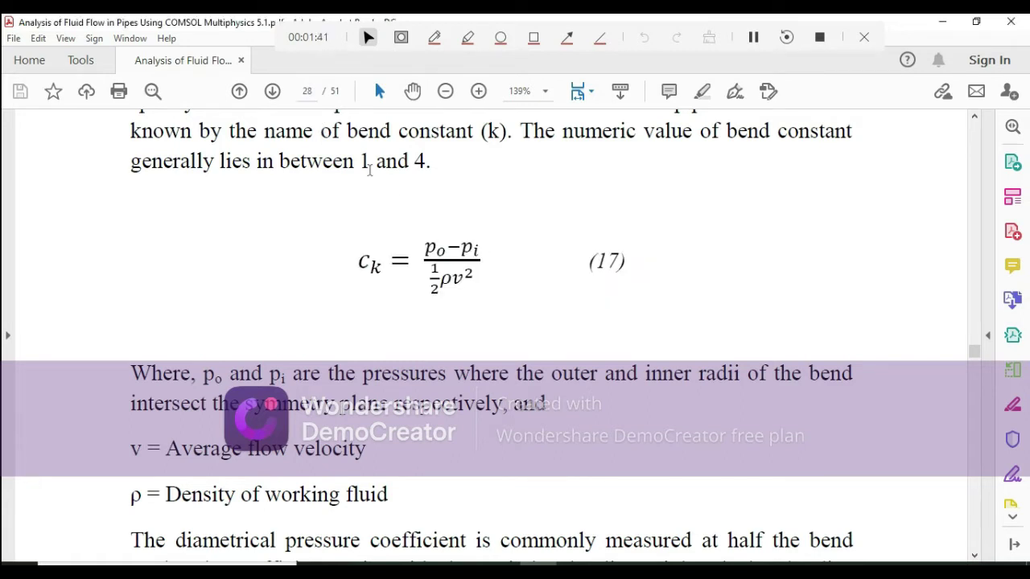
Examine the manometer and pipe elbow figures on page 47, and return to equation 17 on page 28.
type("47")
key("Return")
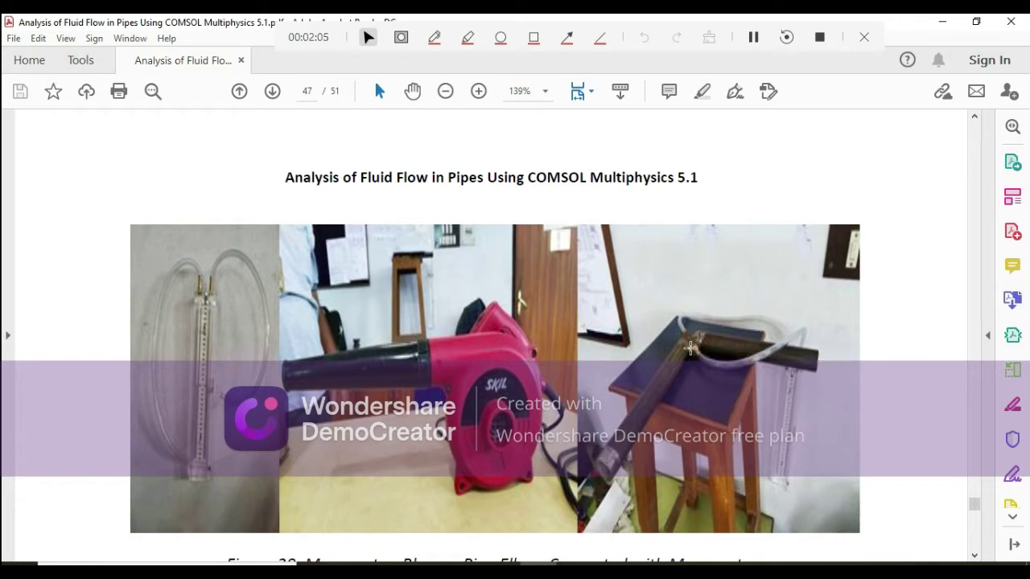
scroll(521, 306, "down", 12)
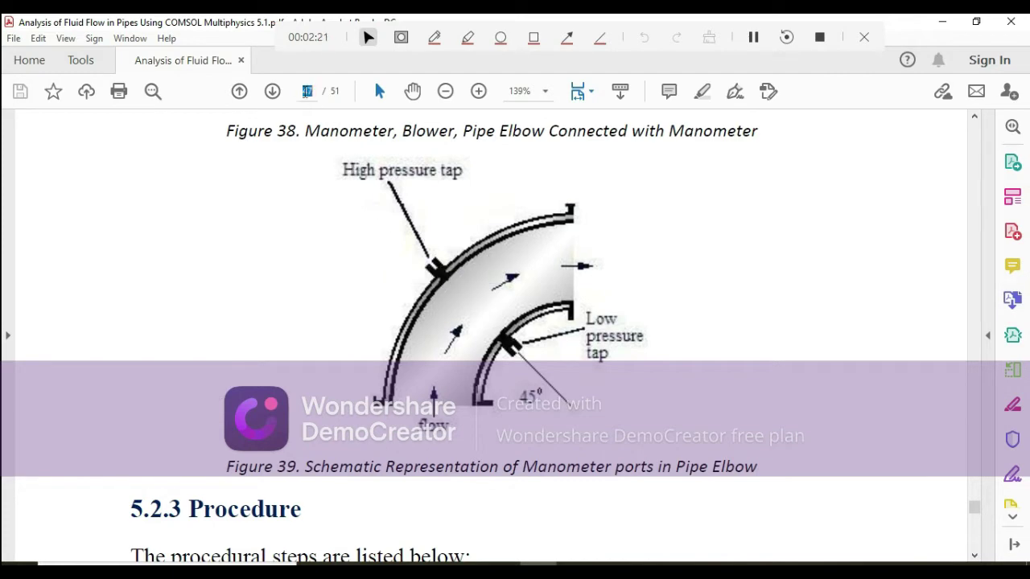
scroll(431, 322, "down", 10)
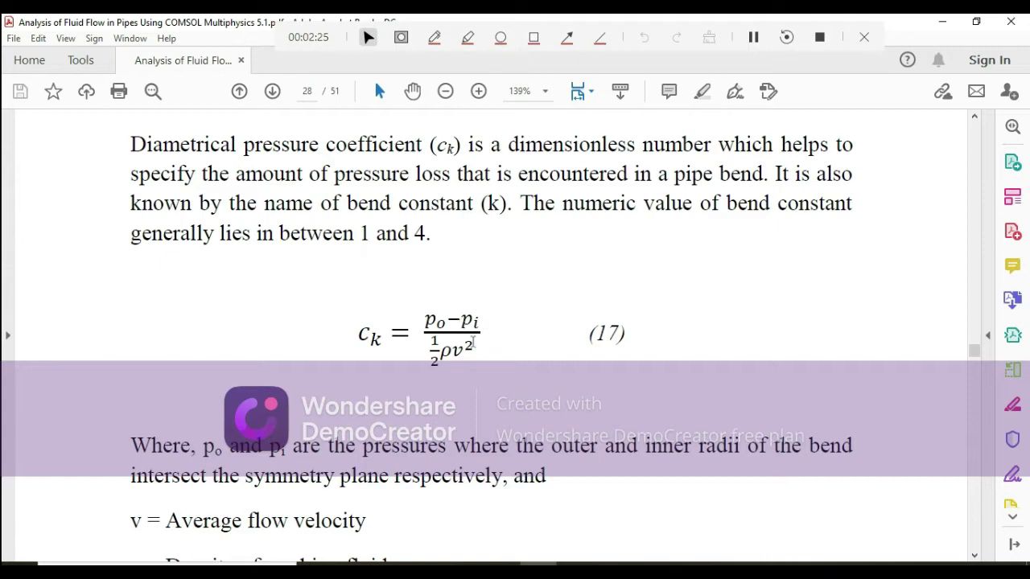
scroll(461, 354, "up", 3)
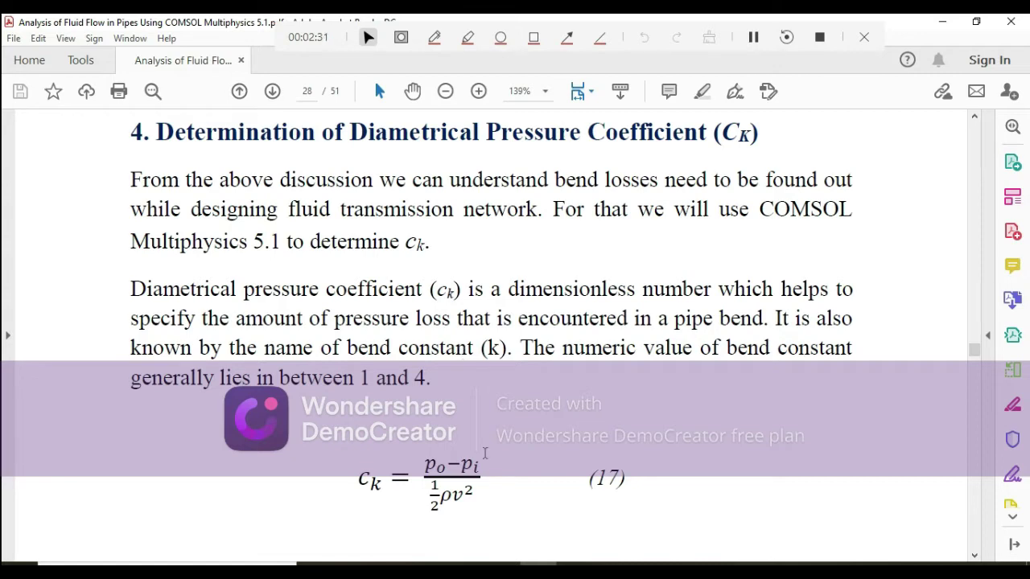
Switch to COMSOL Multiphysics and examine the imported pipe bend geometry from several angles.
mouse_move(467, 569)
left_click(473, 503)
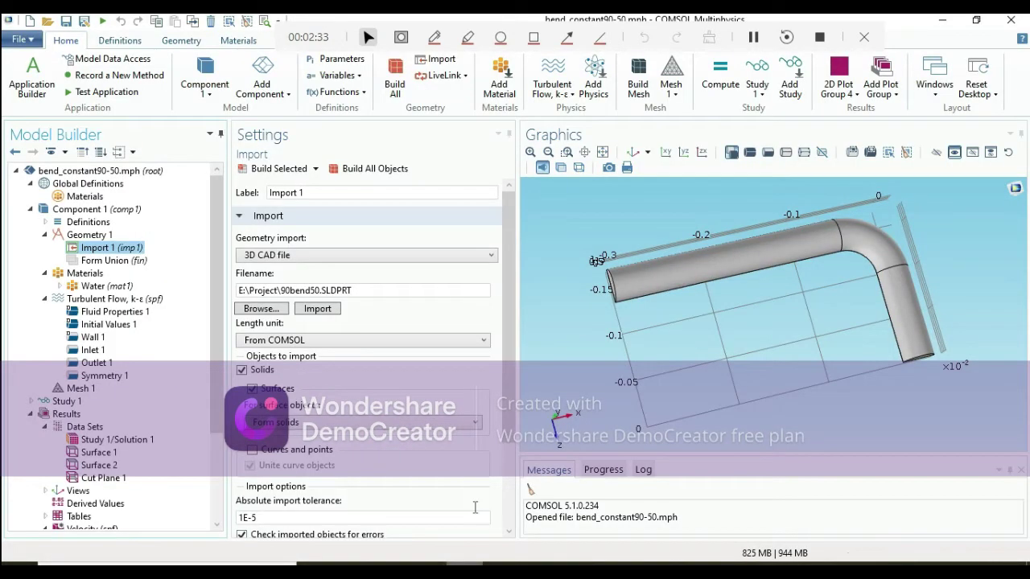
mouse_move(779, 392)
left_mouse_down()
mouse_move(834, 296)
mouse_move(766, 392)
left_mouse_up()
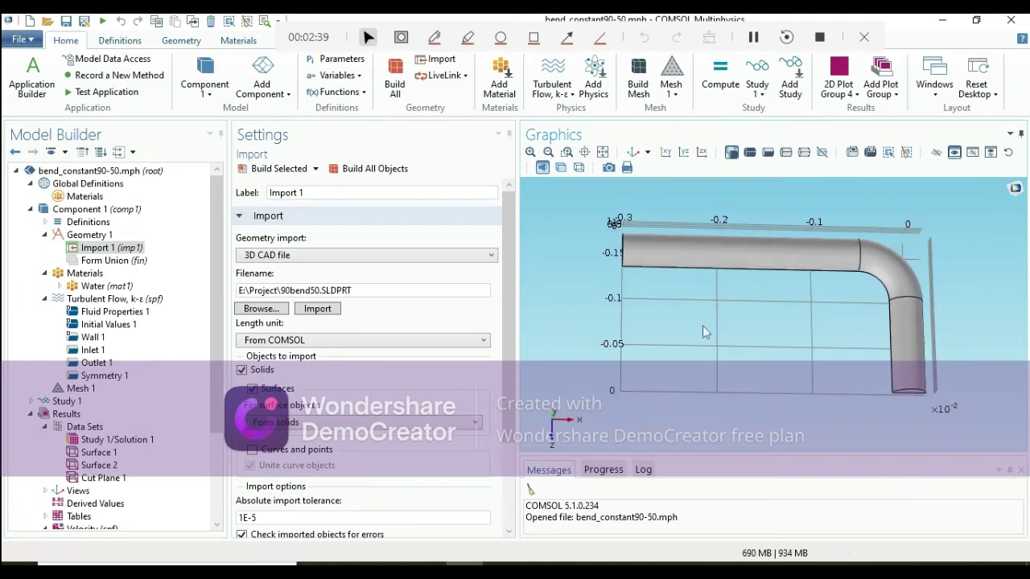
left_click_drag(703, 325, 745, 316)
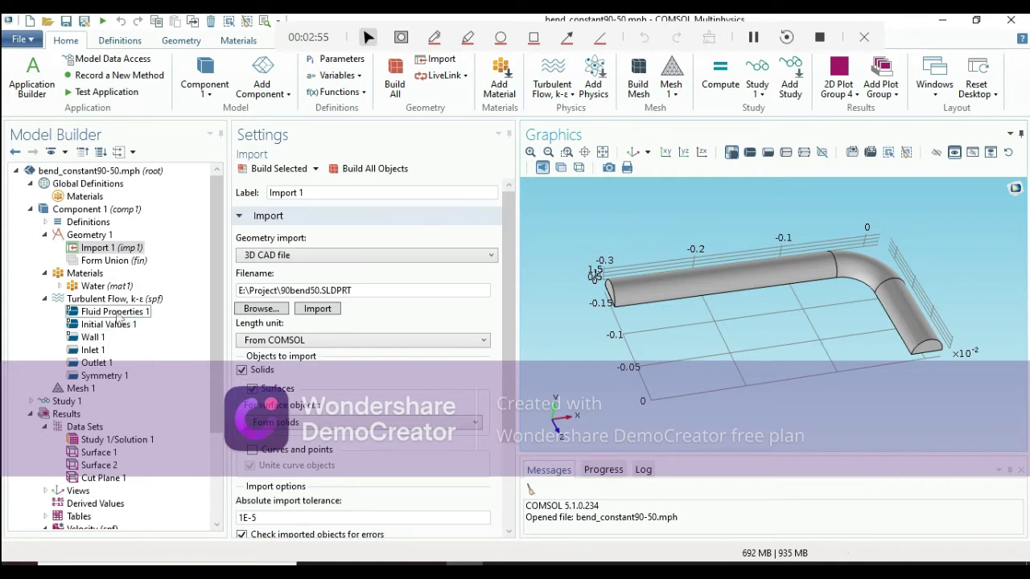
Review the Water material, the Wall 1, Inlet 1 and Outlet 1 boundary conditions, Mesh 1 and the settings of Study 1.
left_click(103, 287)
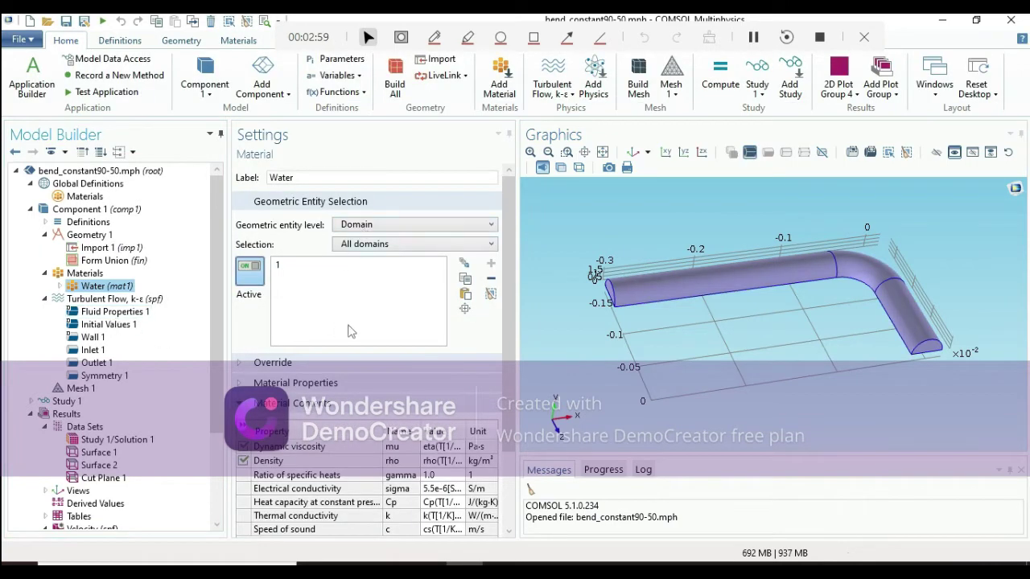
left_click(105, 338)
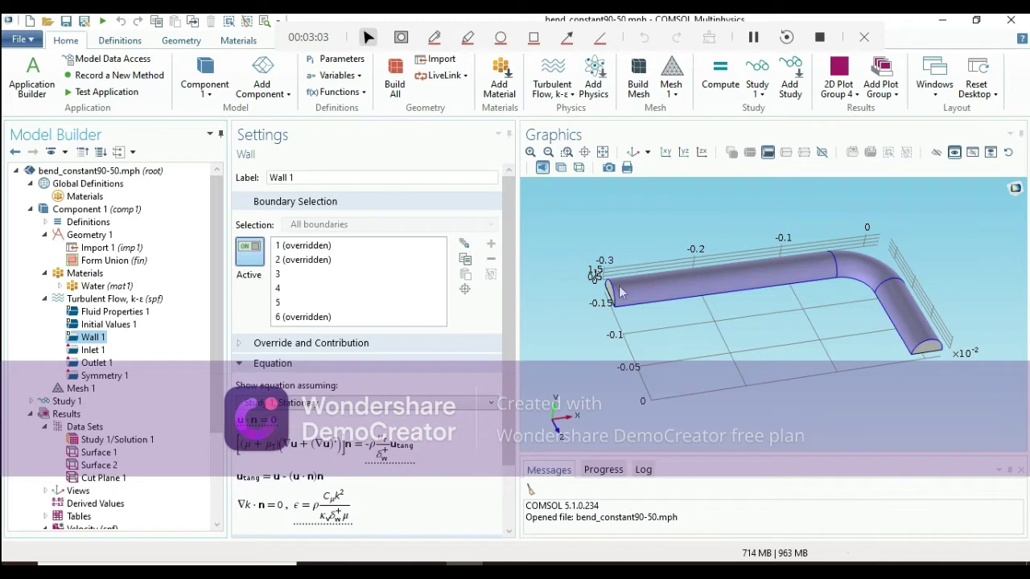
left_click(91, 351)
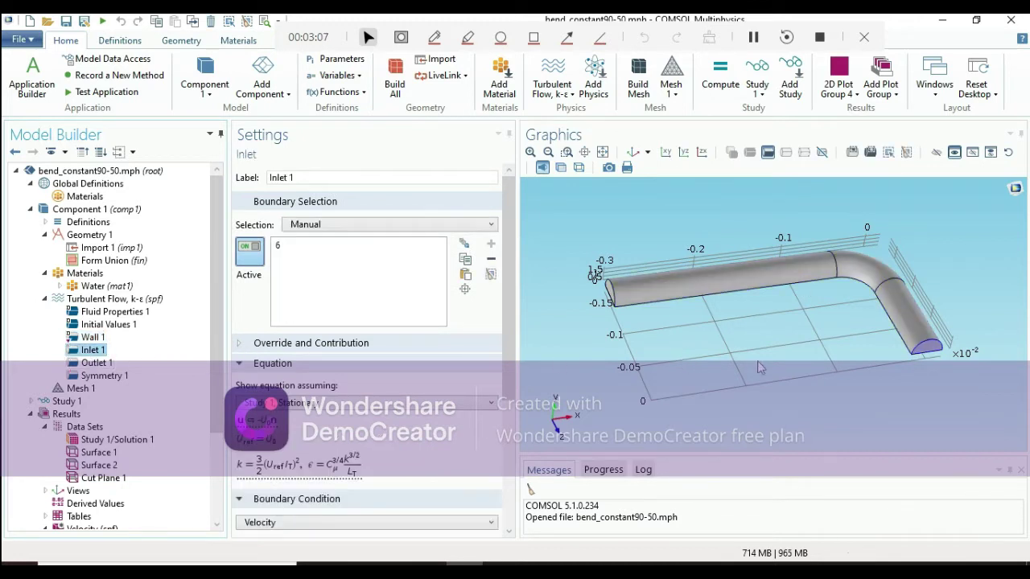
left_click(95, 363)
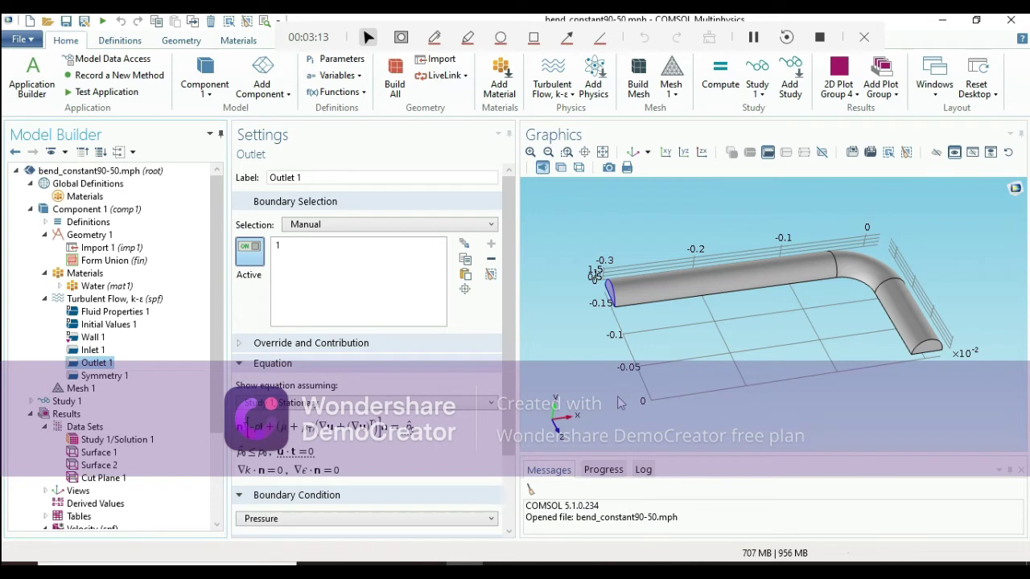
left_click(81, 389)
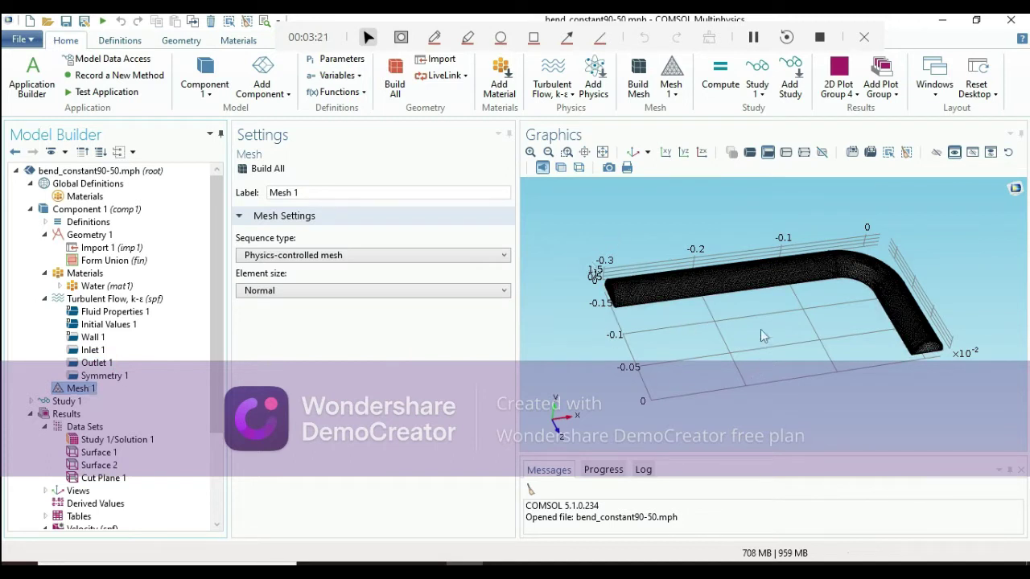
left_click(70, 401)
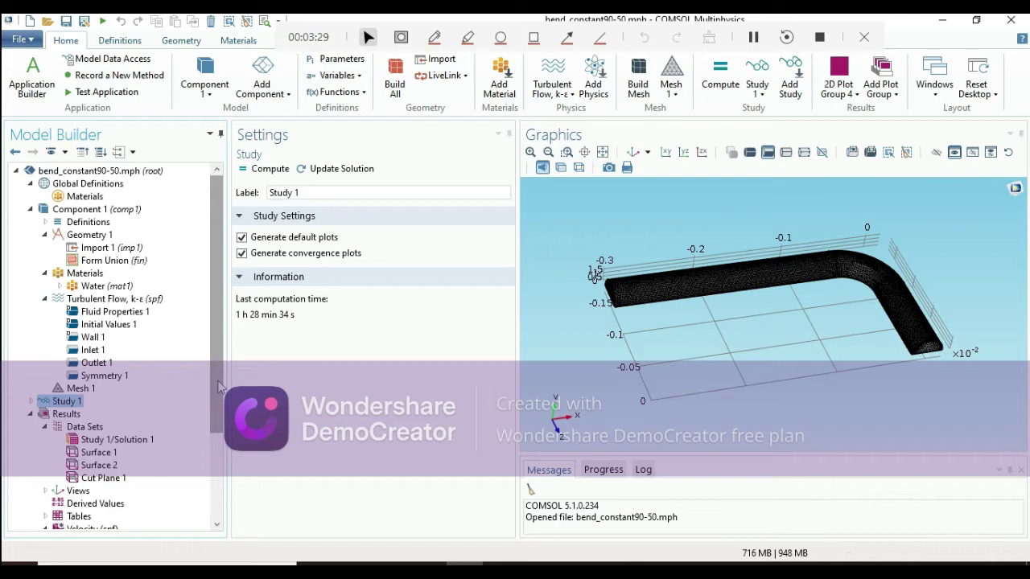
Display the velocity magnitude slice plot from the results and examine its slices along the pipe bend.
left_click_drag(219, 387, 224, 472)
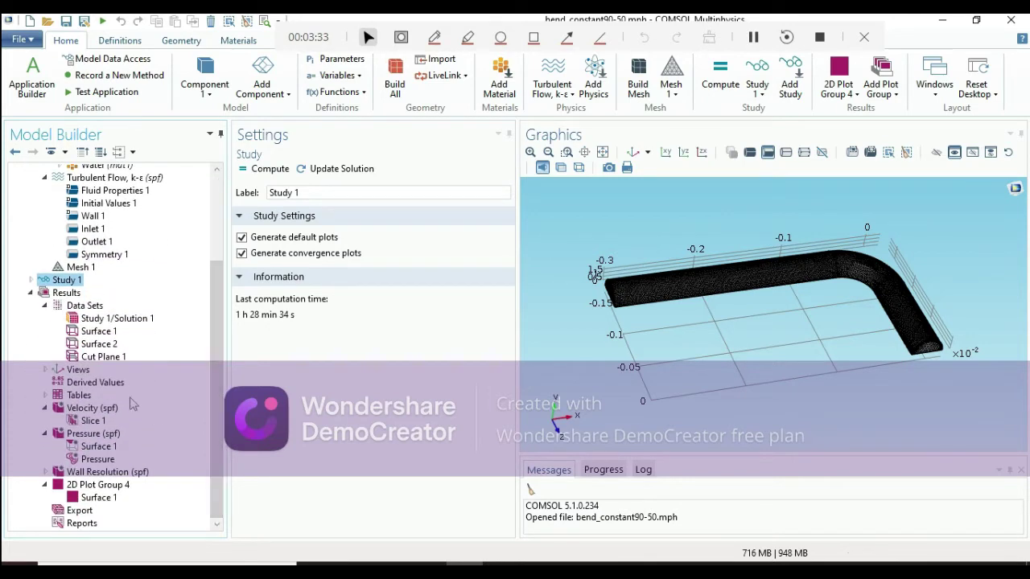
left_click(89, 421)
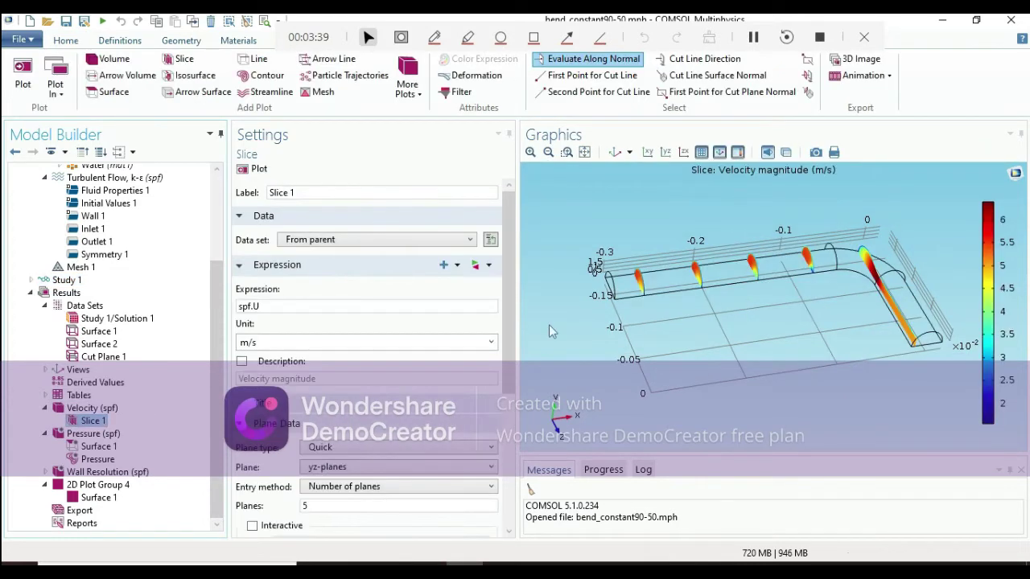
left_click_drag(776, 348, 797, 328)
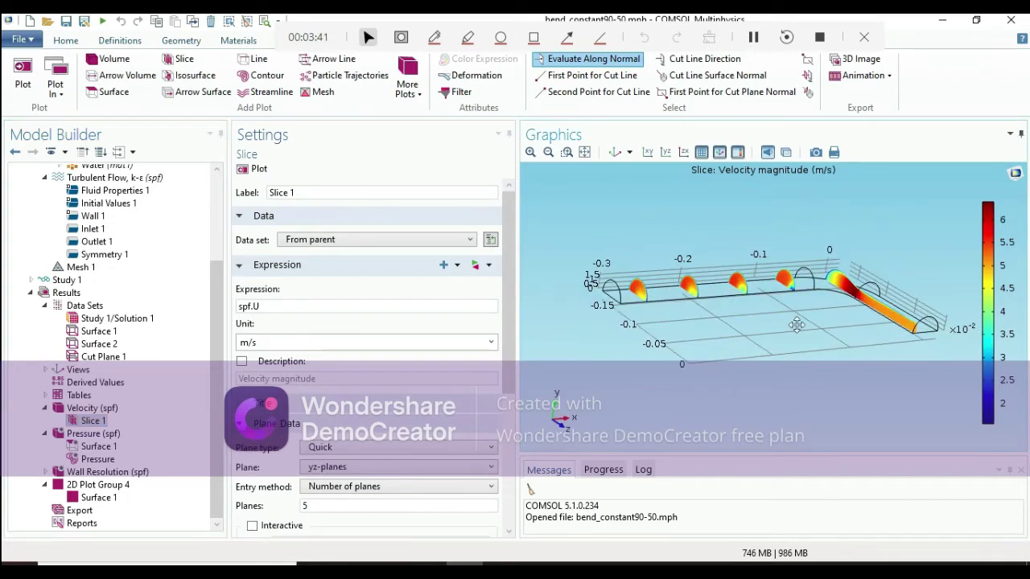
Change the velocity slice orientation to zx-planes and replot the slices along the pipe bend.
left_click(429, 476)
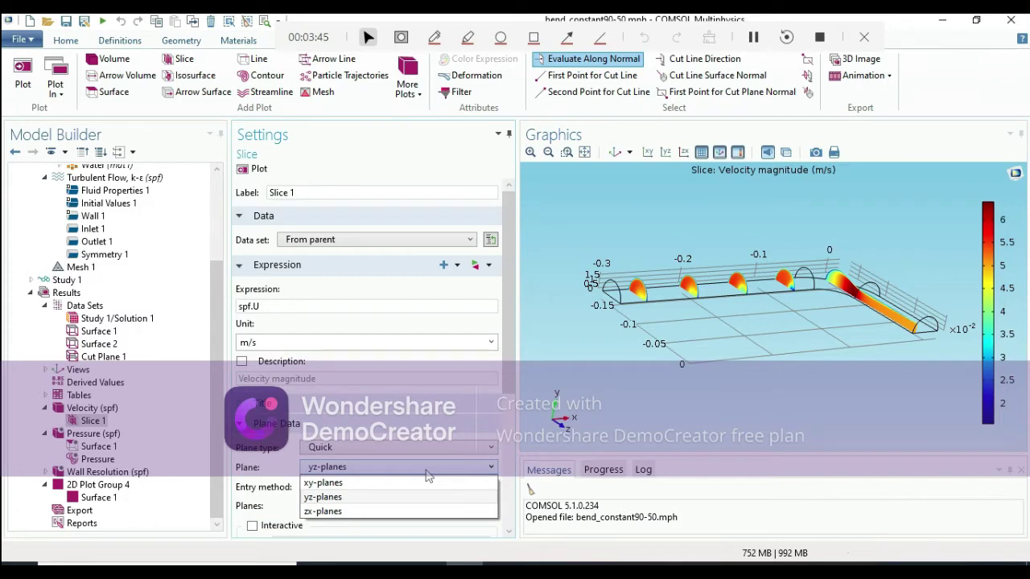
left_click(742, 375)
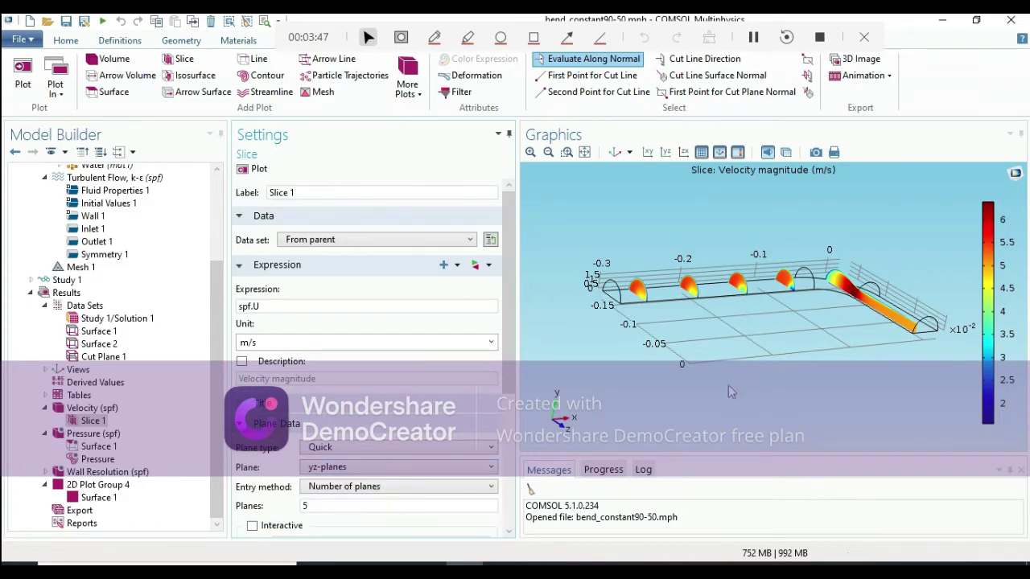
left_click(395, 476)
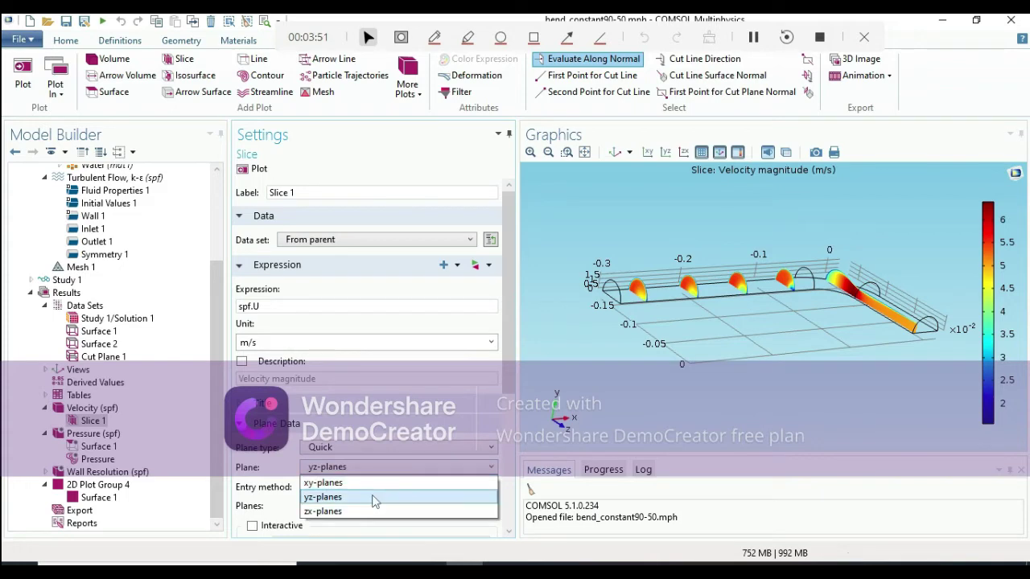
left_click(376, 511)
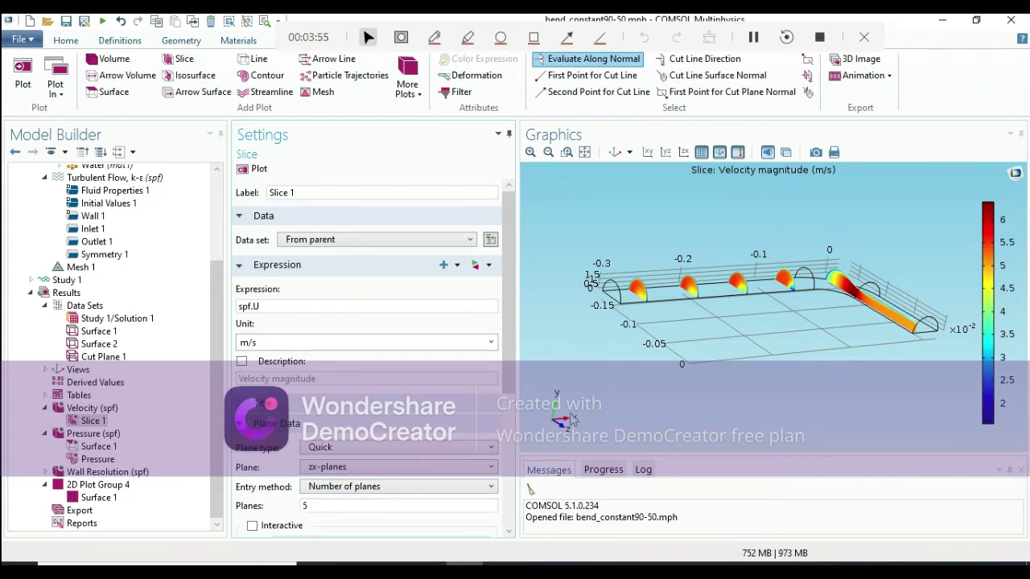
left_click(256, 170)
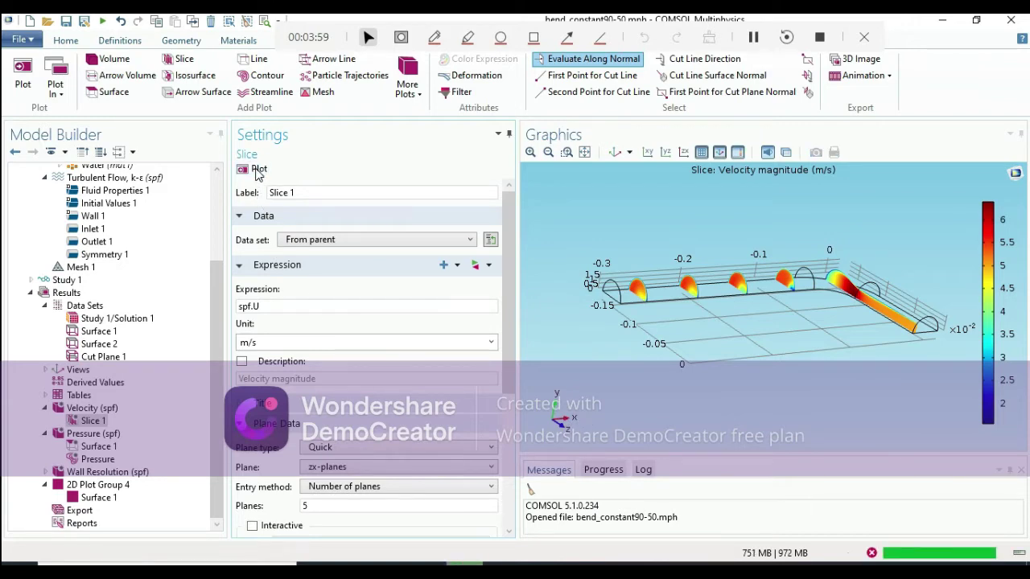
left_click(258, 171)
left_click_drag(712, 360, 680, 323)
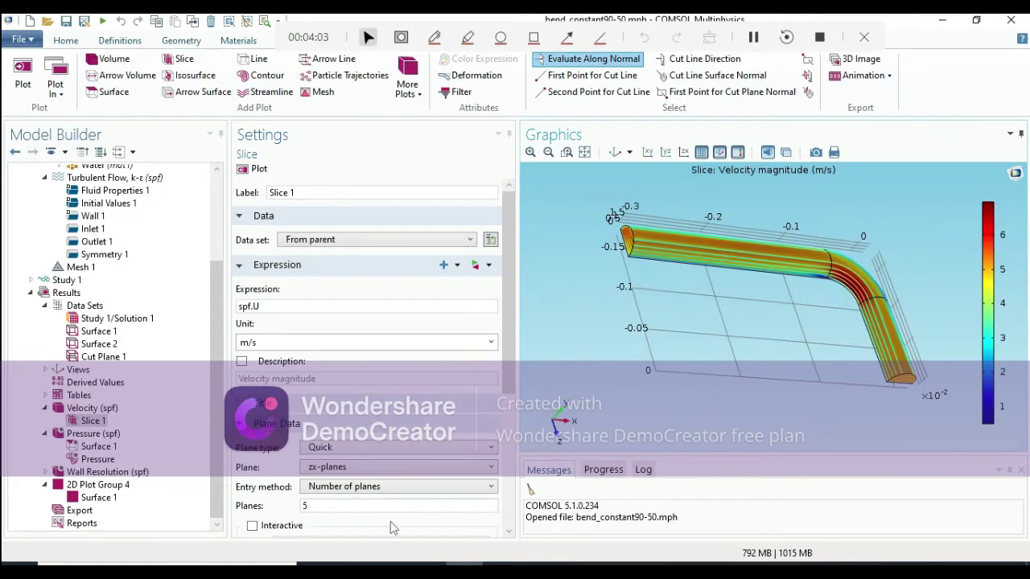
Reduce the velocity slice plot to 1 zx-plane and replot it.
left_click(366, 506)
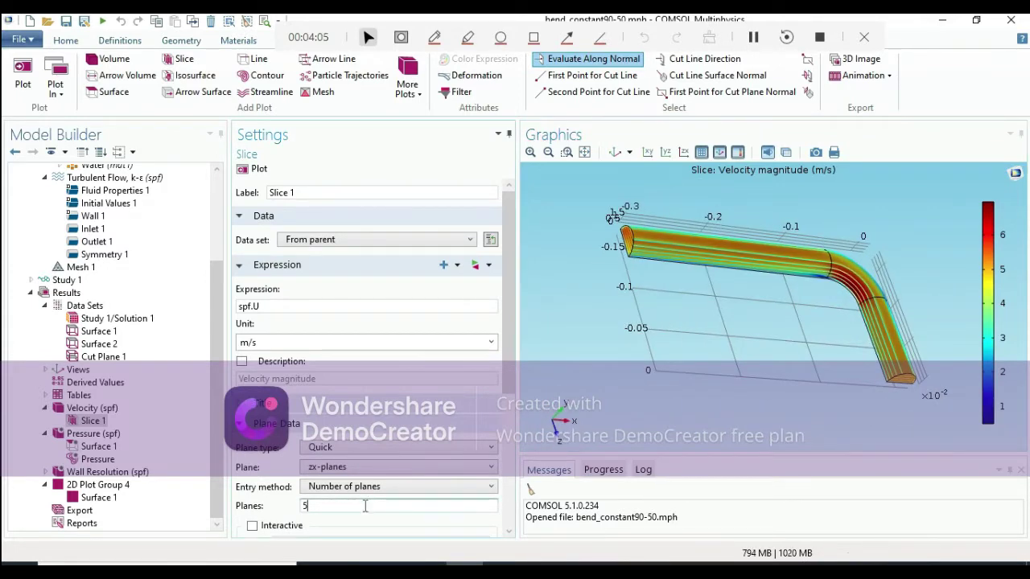
type("1")
left_click(253, 168)
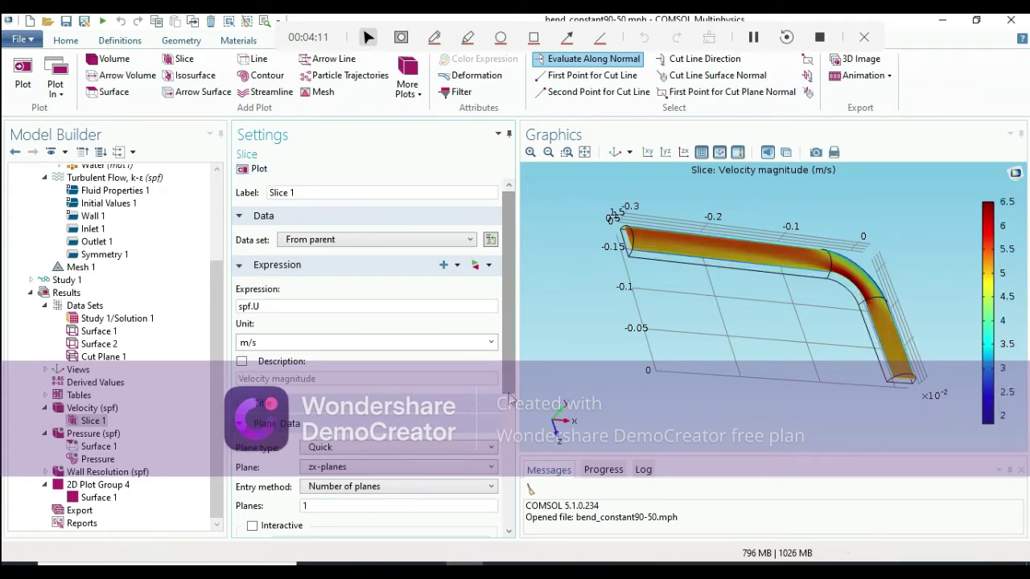
Enable interactive positioning for the velocity slice and shift the plane to about -0.0088, examining the flow through the bend.
scroll(509, 406, "down", 1)
scroll(509, 408, "down", 3)
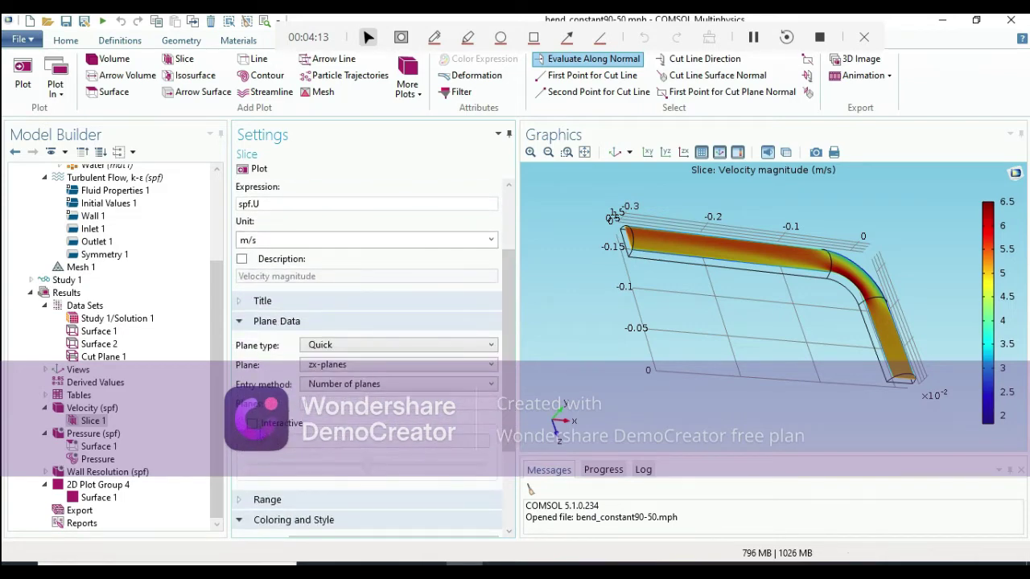
left_click(252, 424)
left_click_drag(363, 475, 293, 478)
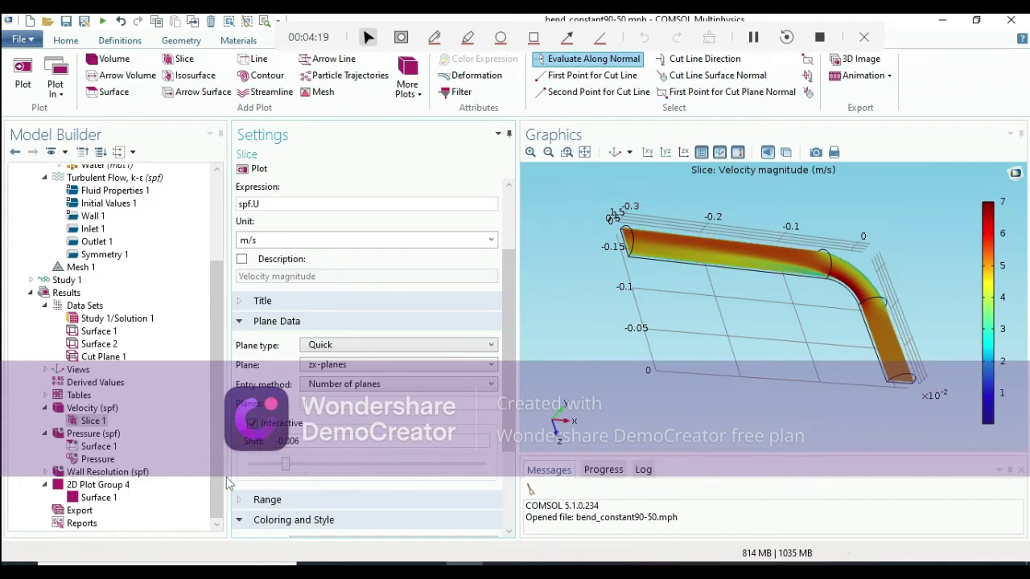
left_click(251, 466)
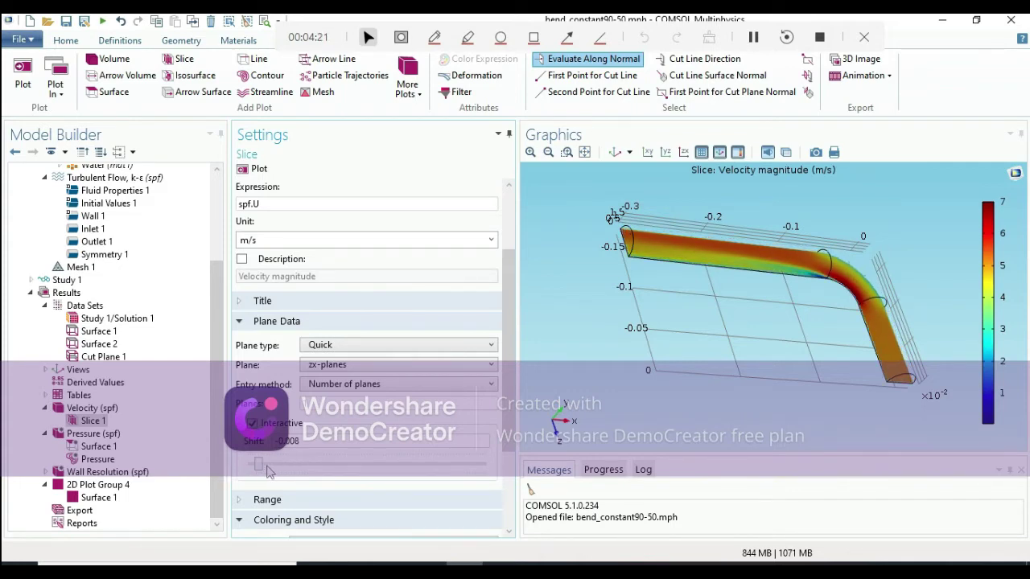
left_click_drag(259, 473, 248, 474)
left_click_drag(609, 331, 850, 350)
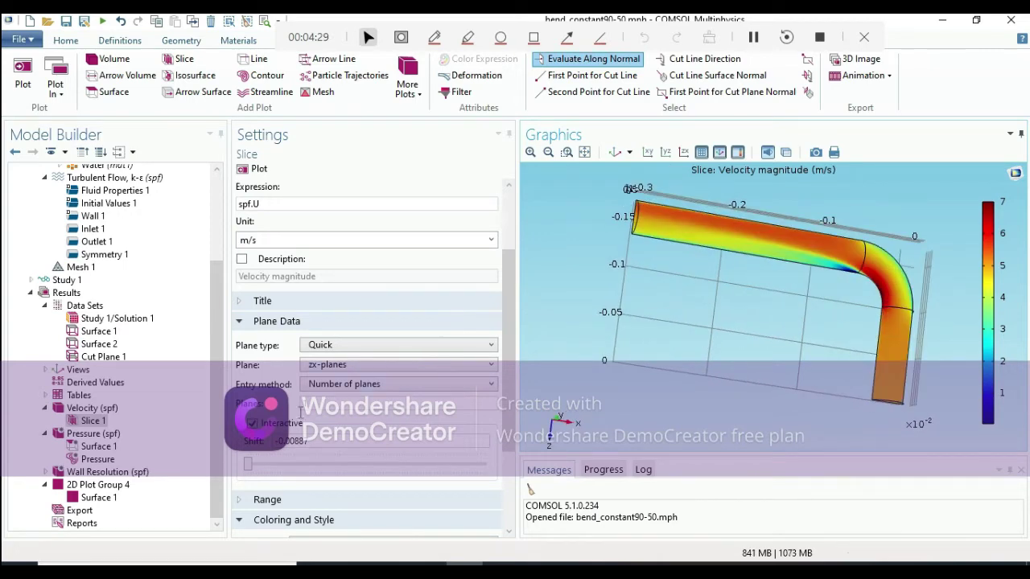
Display the Pressure (spf) contour plot and examine the pressure distribution around the bend from different angles.
left_click(98, 437)
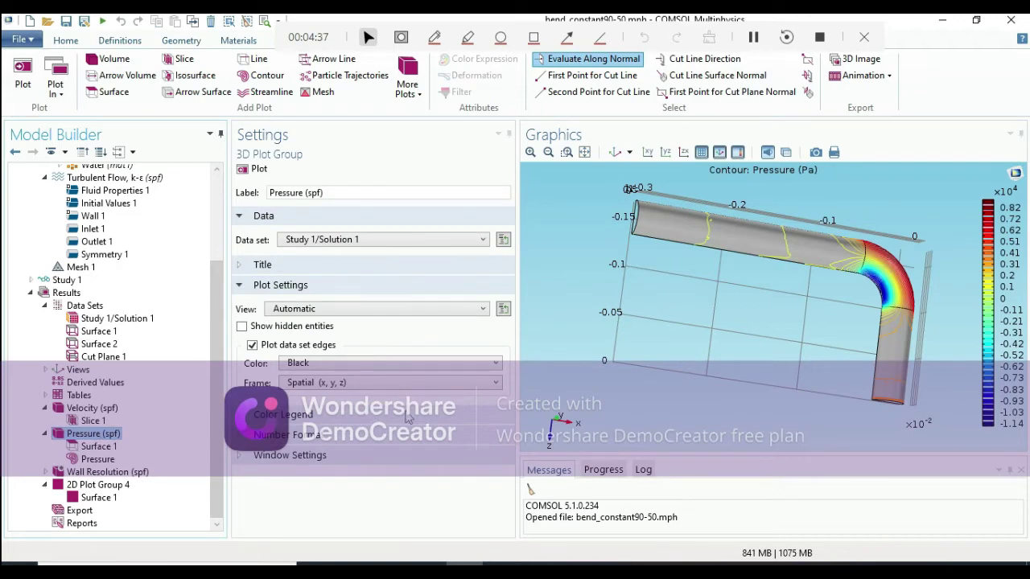
left_click_drag(563, 362, 604, 354)
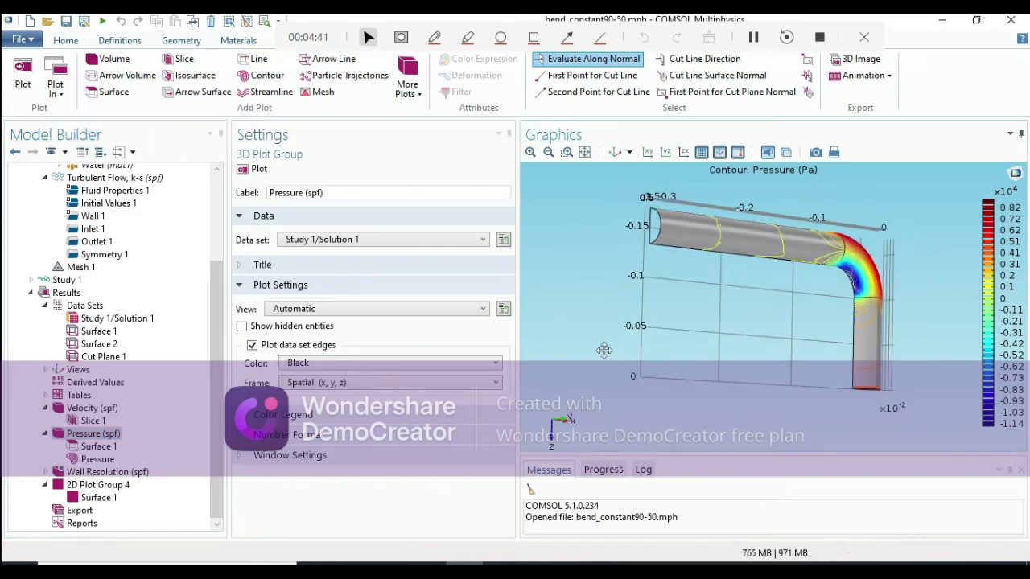
left_click_drag(696, 329, 729, 299)
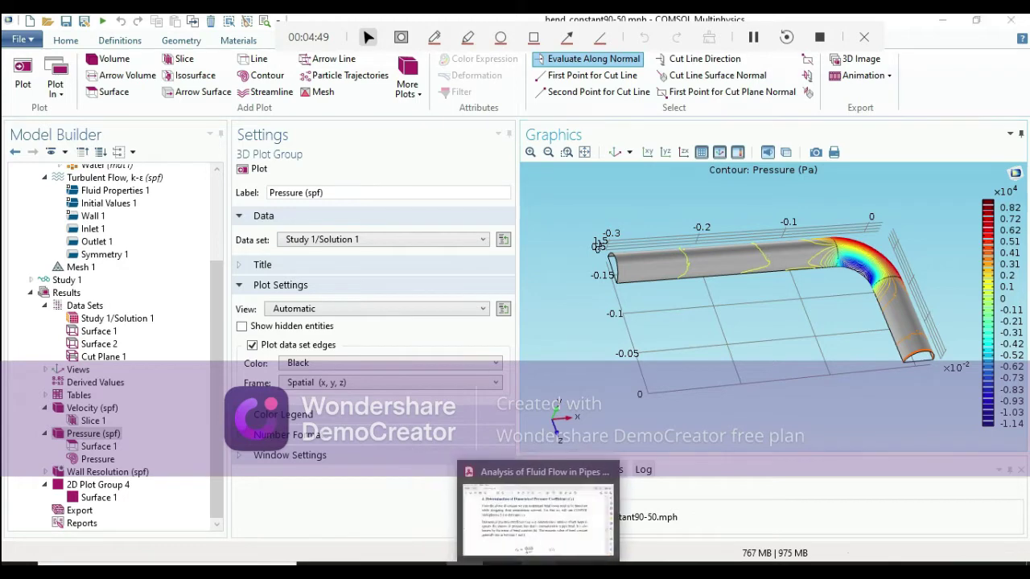
Switch to the PDF report in Adobe Acrobat, go to page 47 and examine the manometer setup and the pressure tap diagram.
left_click(531, 547)
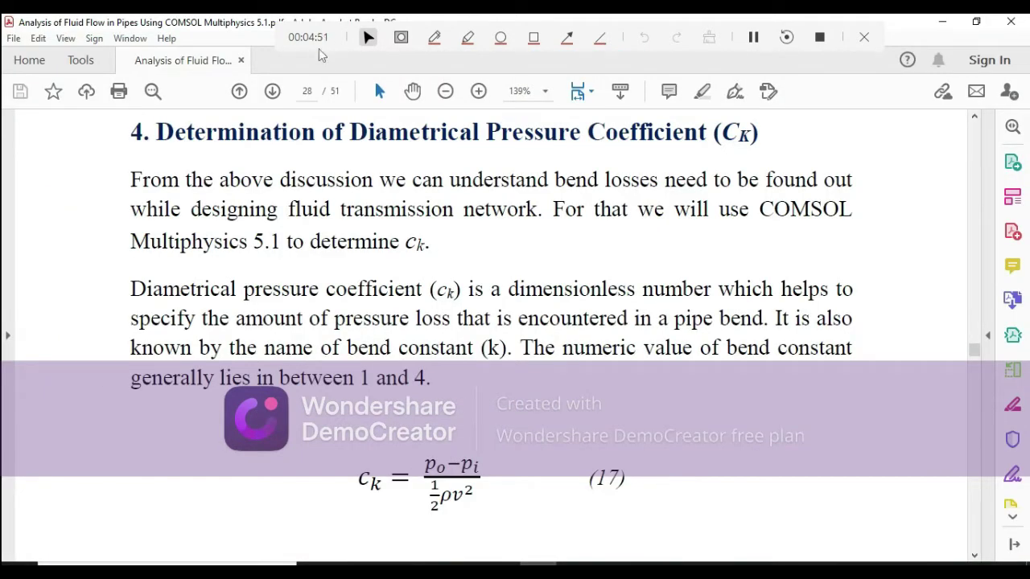
left_click(309, 91)
type("47")
key("Return")
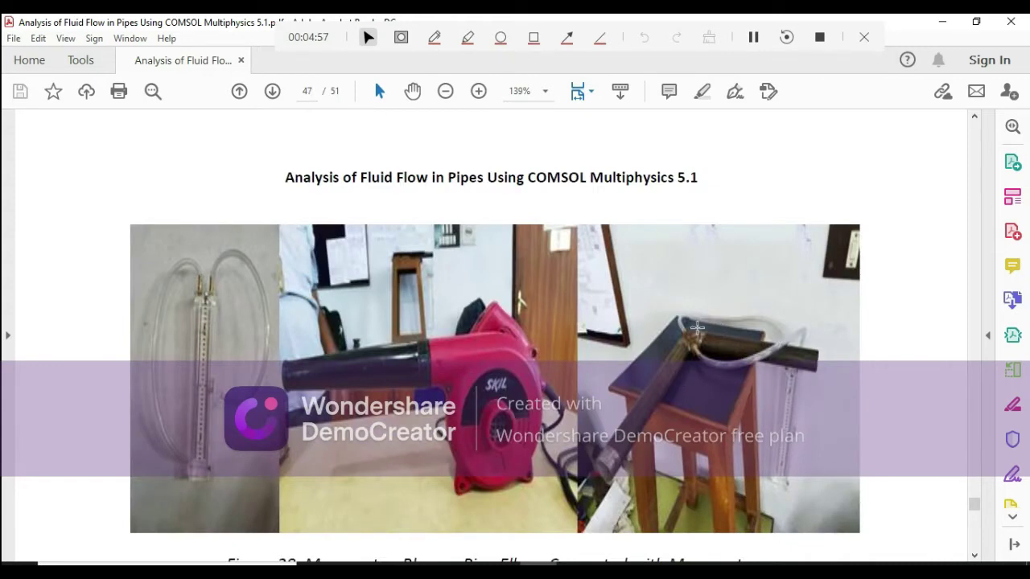
scroll(489, 343, "down", 5)
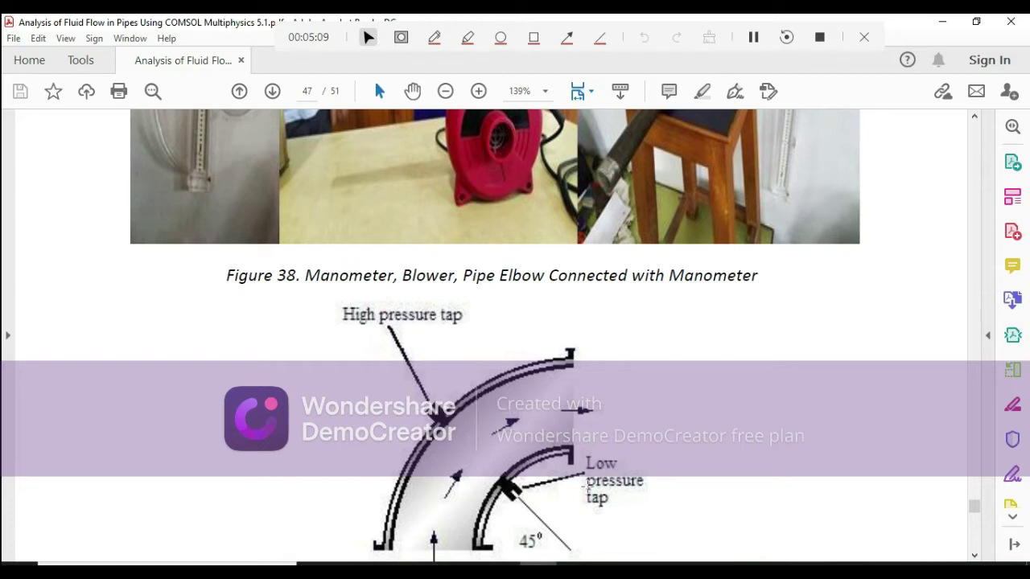
scroll(676, 298, "up", 2)
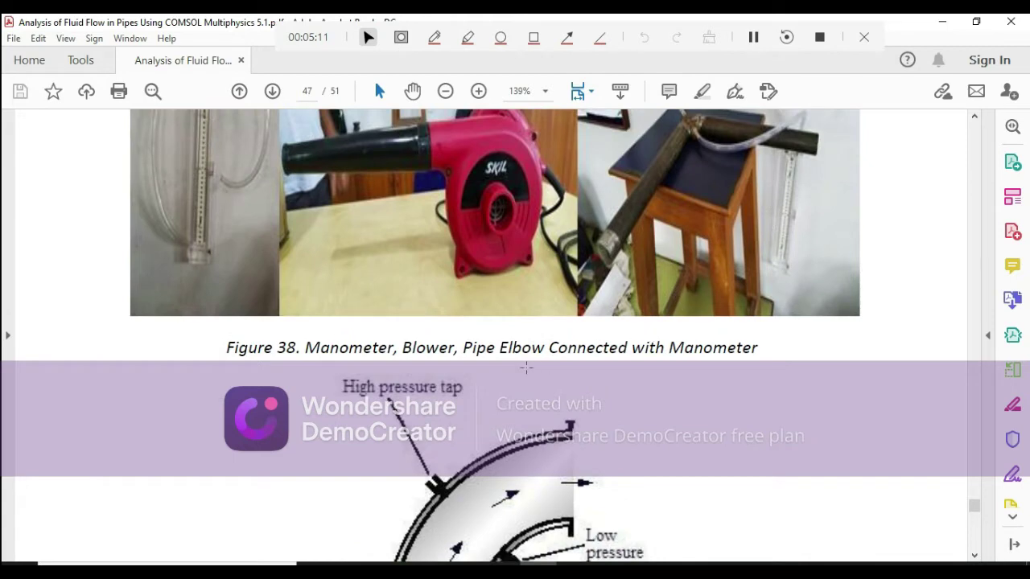
scroll(515, 366, "down", 2)
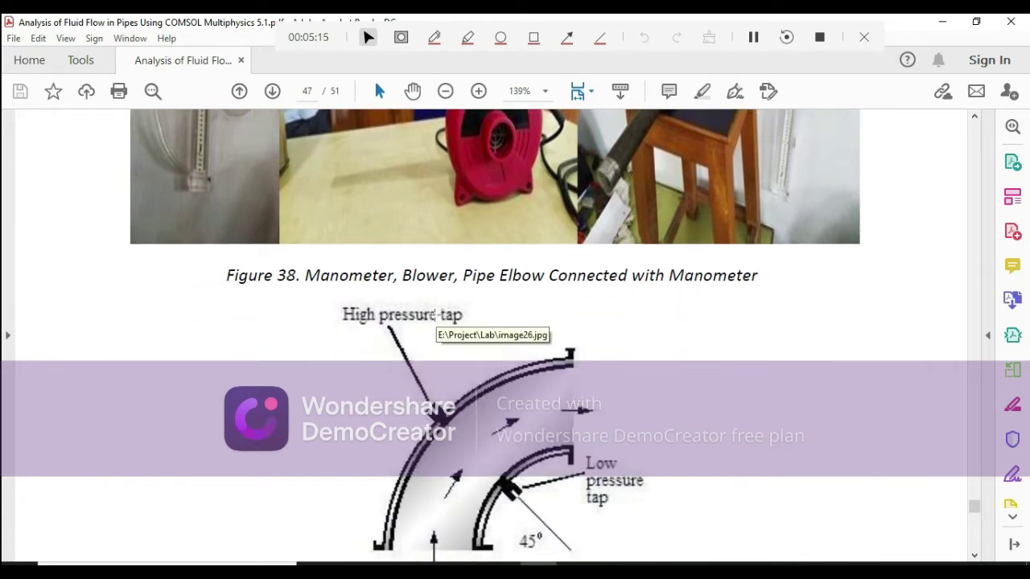
Switch back to COMSOL Multiphysics and add a new Cut Plane data set to the results.
key("alt+Tab")
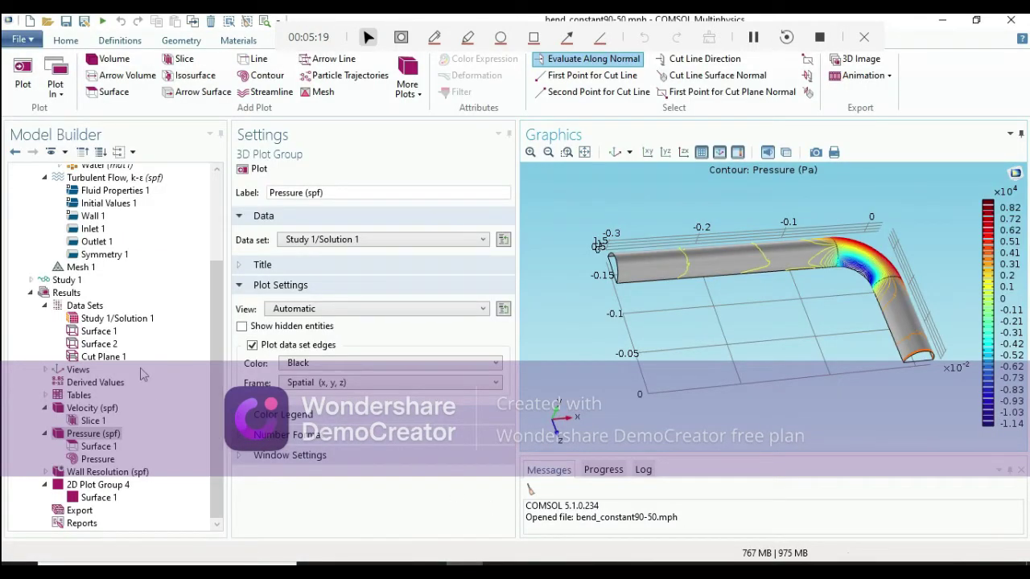
right_click(83, 314)
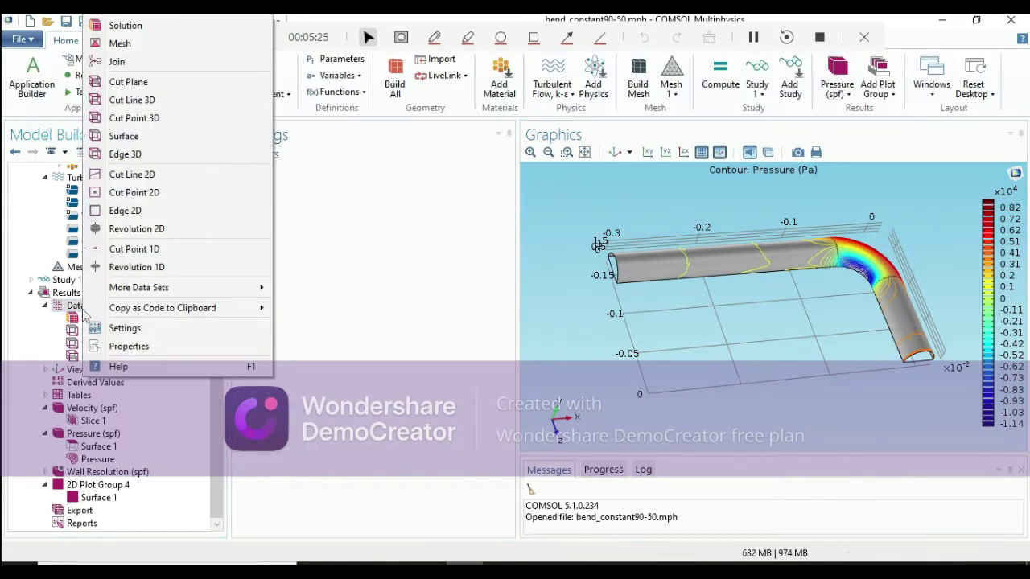
left_click(138, 83)
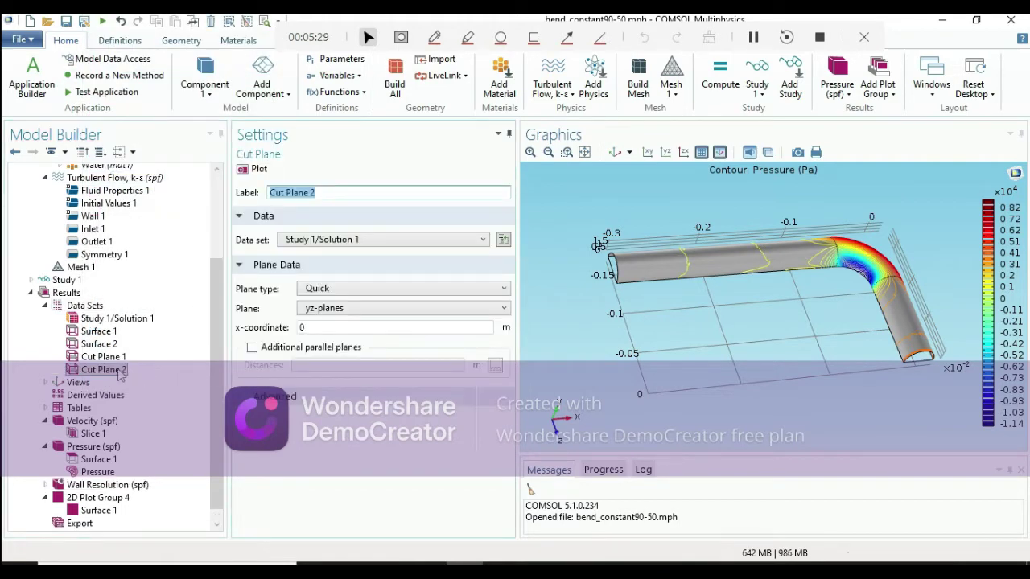
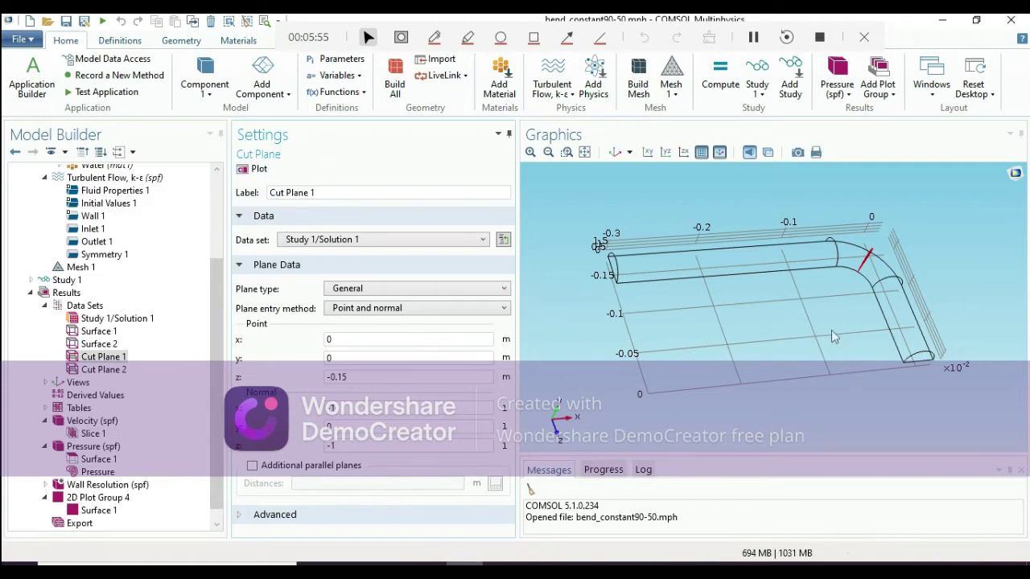
Examine Cut Plane 1 across the bend and compare its General, Point and normal plane definition with the settings of Cut Plane 2.
left_click_drag(832, 332, 760, 206)
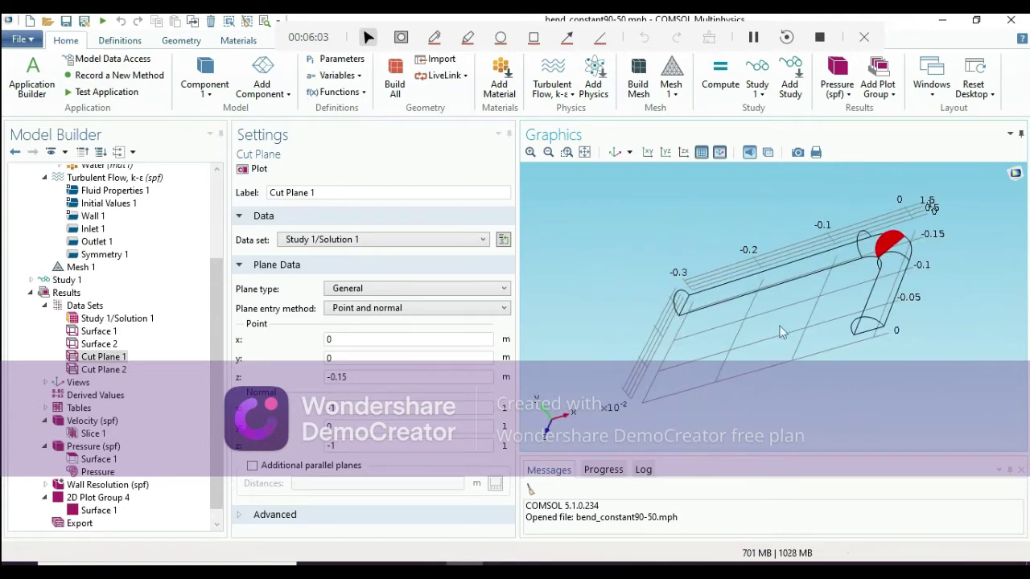
left_click_drag(780, 333, 805, 385)
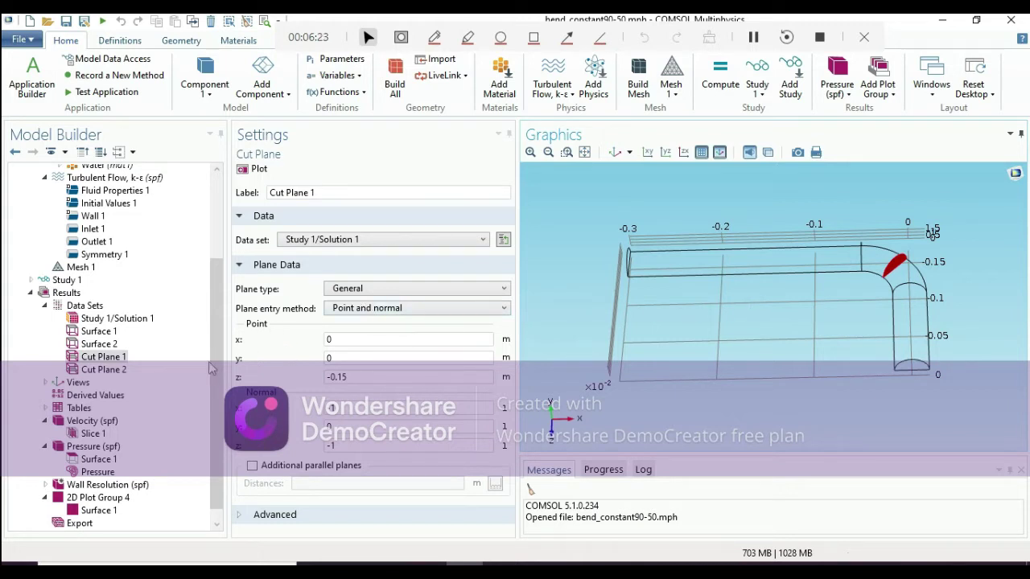
left_click(103, 369)
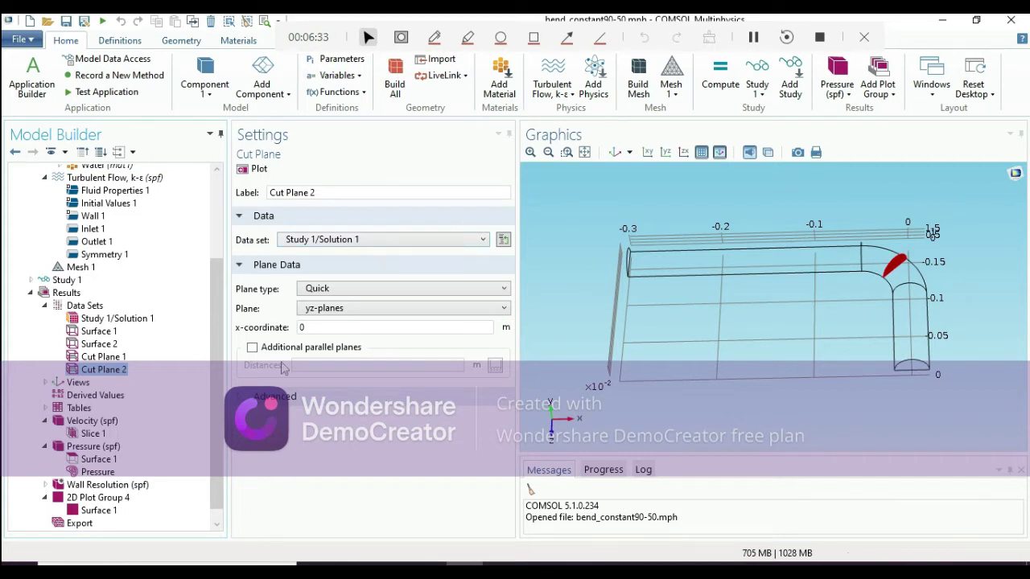
left_click(338, 292)
left_click(338, 291)
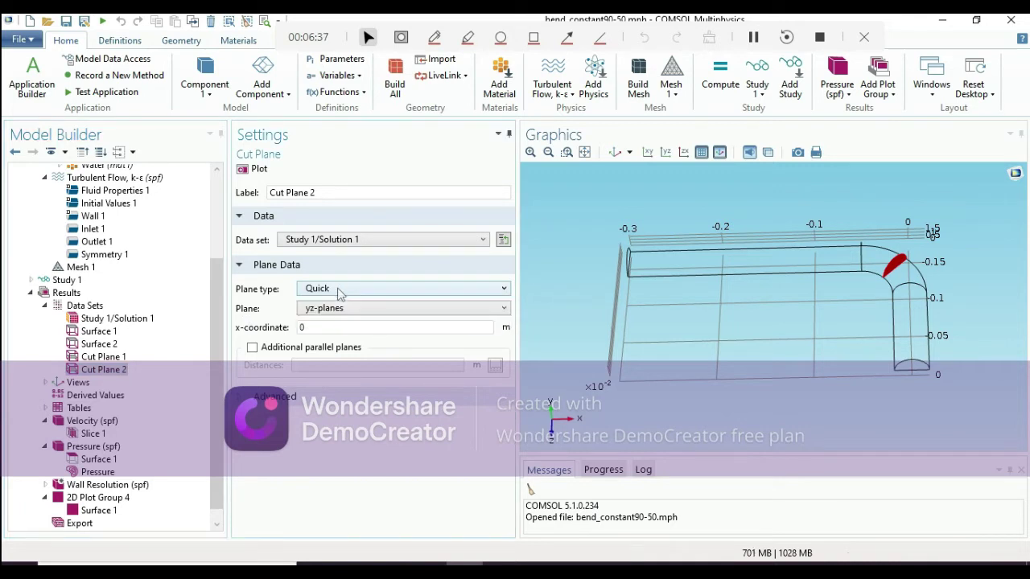
left_click(113, 357)
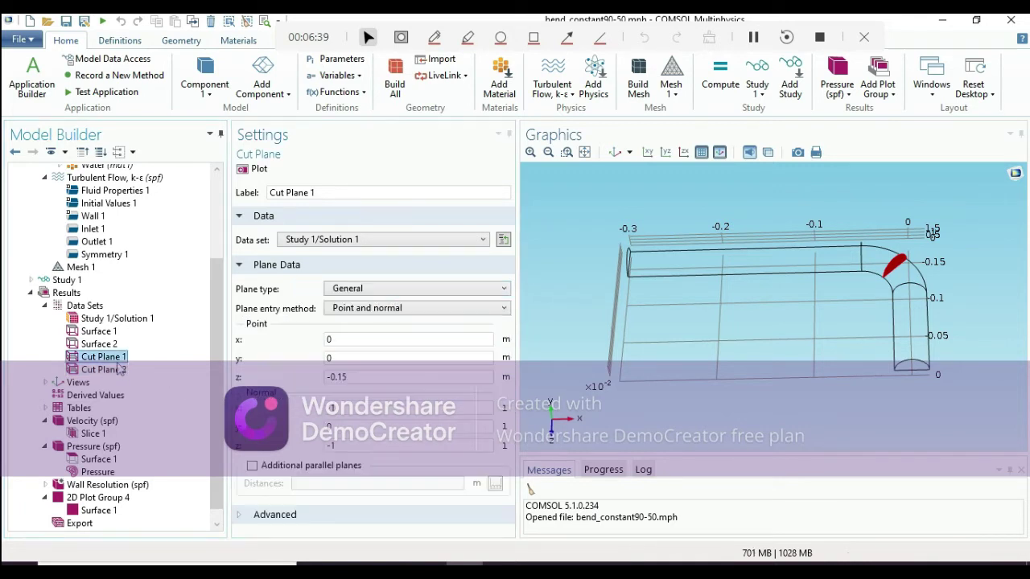
left_click(390, 309)
left_click(383, 338)
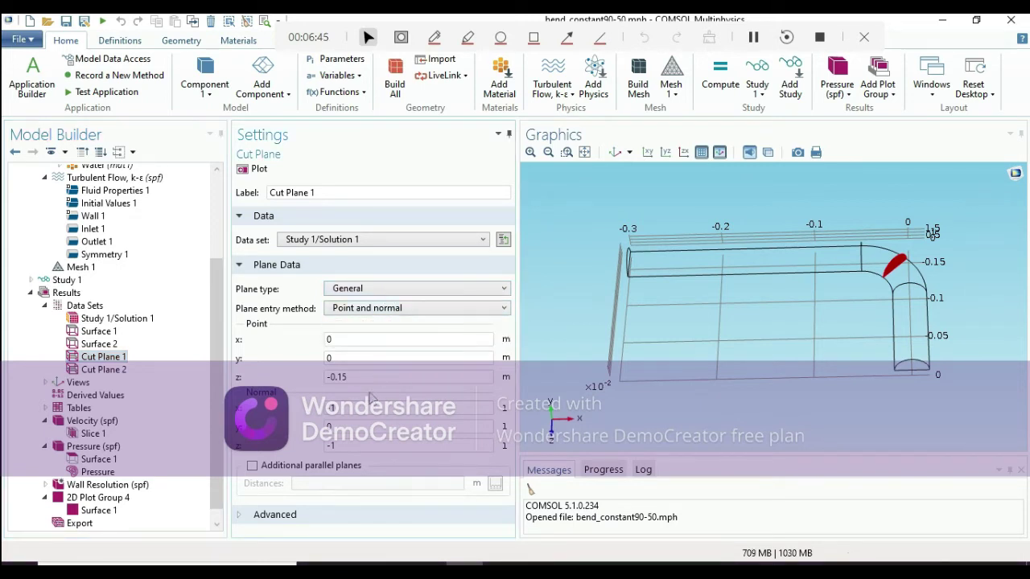
Set the point z-coordinate of Cut Plane 1 to -0.1 m, replot the plane and examine its position in the pipe.
triple_click(366, 376)
type("-.15")
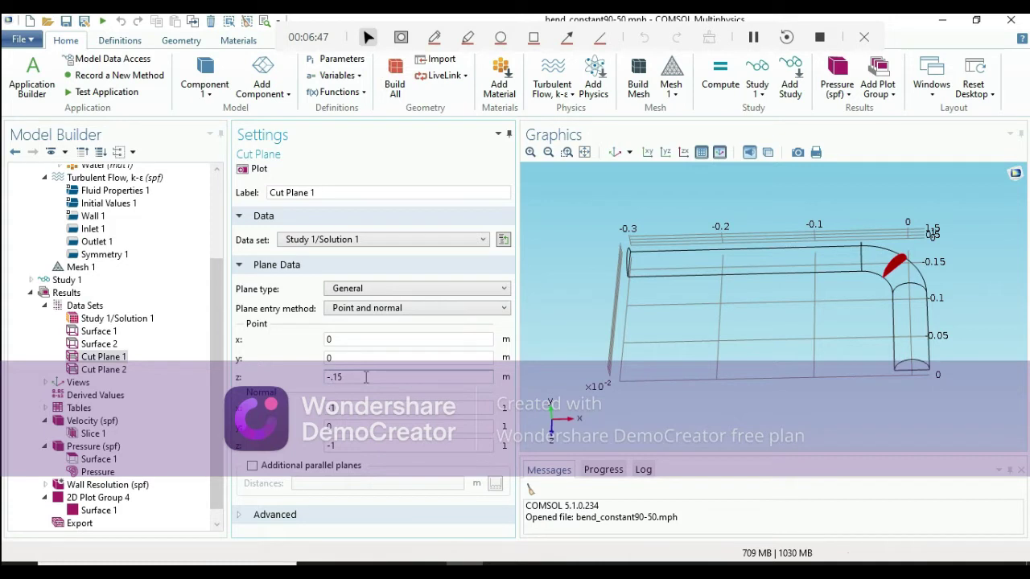
left_click(254, 169)
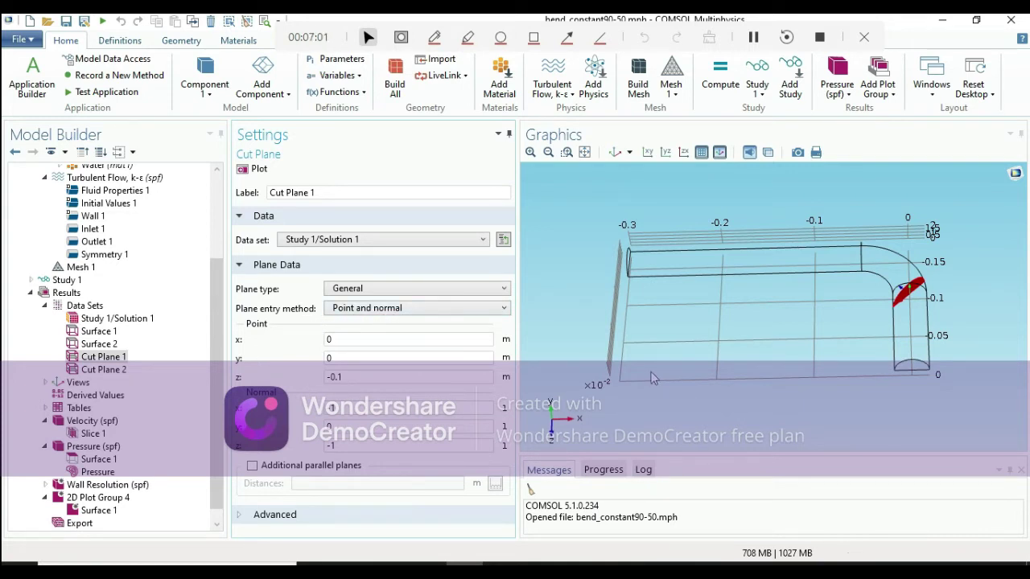
left_click_drag(655, 378, 834, 239)
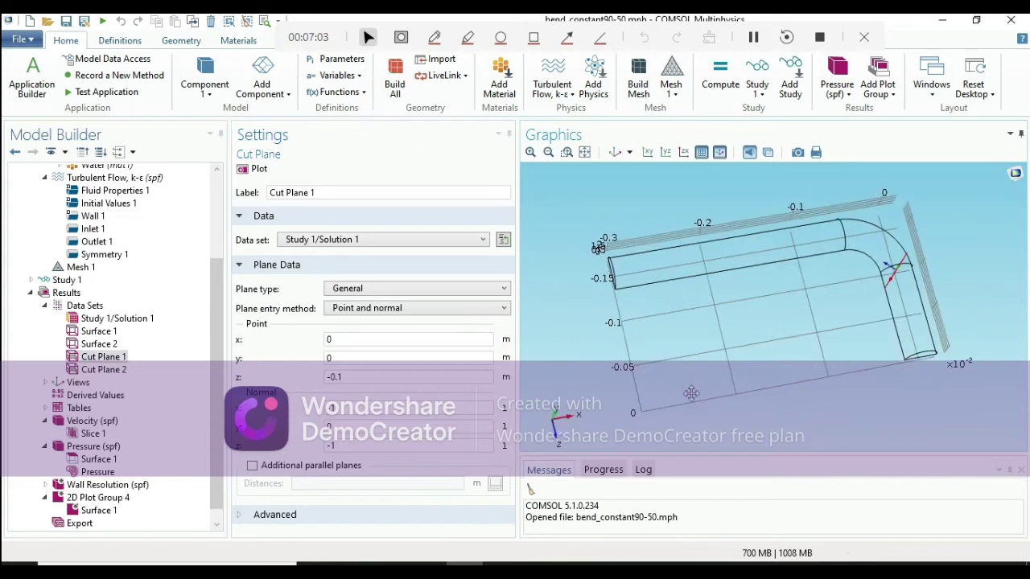
left_click_drag(819, 353, 774, 315)
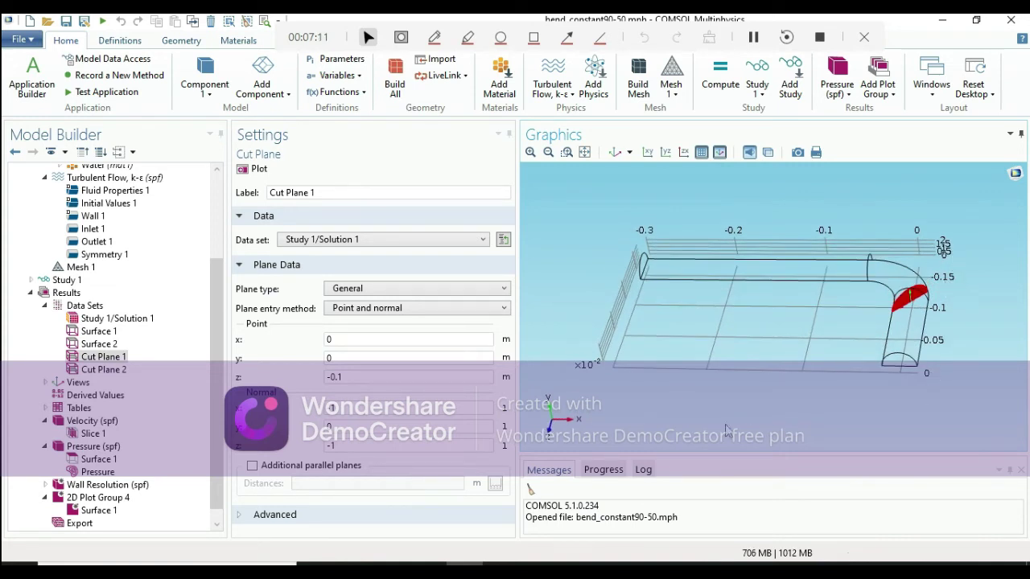
Set the point z-coordinate of Cut Plane 1 to -0.15 m and replot the plane.
triple_click(362, 378)
type("-.1")
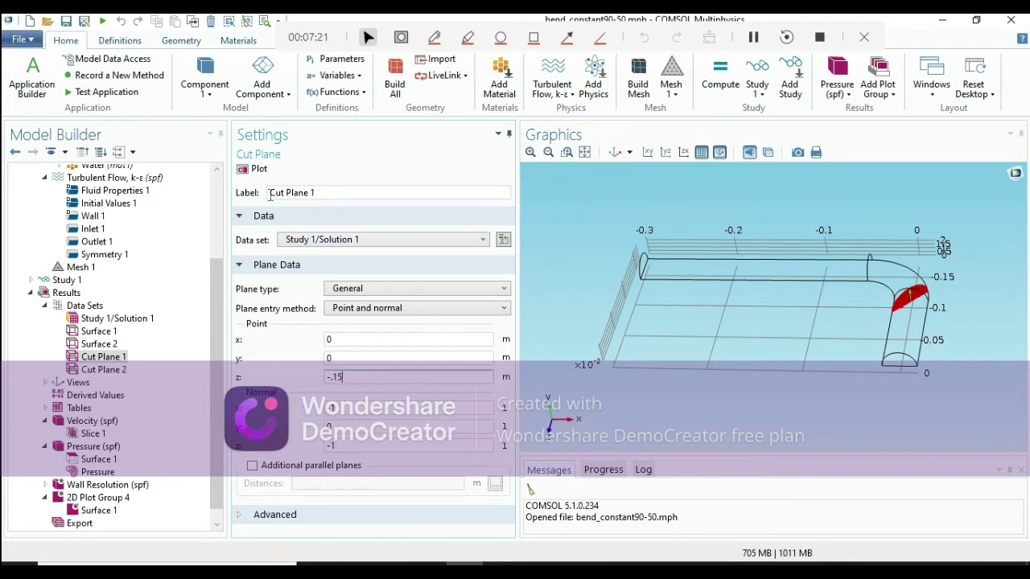
left_click(256, 169)
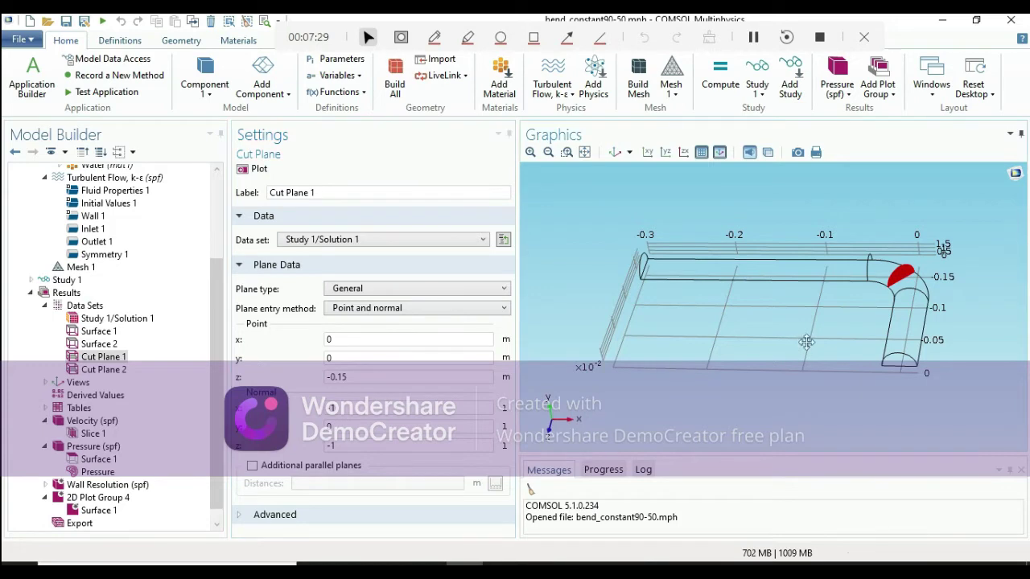
Examine the position of Cut Plane 1 across the middle of the bend from several angles.
left_click_drag(829, 346, 878, 279)
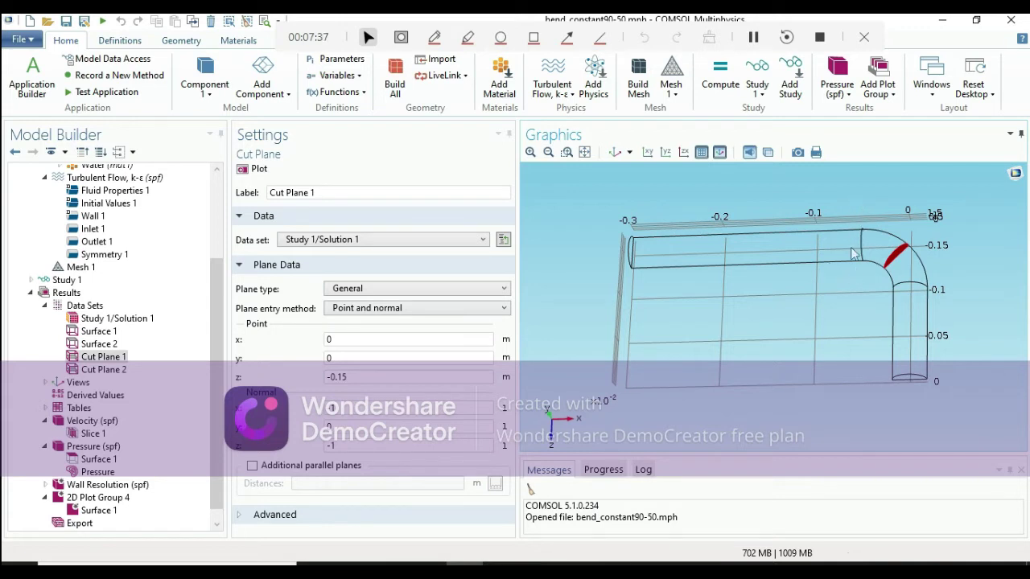
left_click_drag(796, 364, 845, 311)
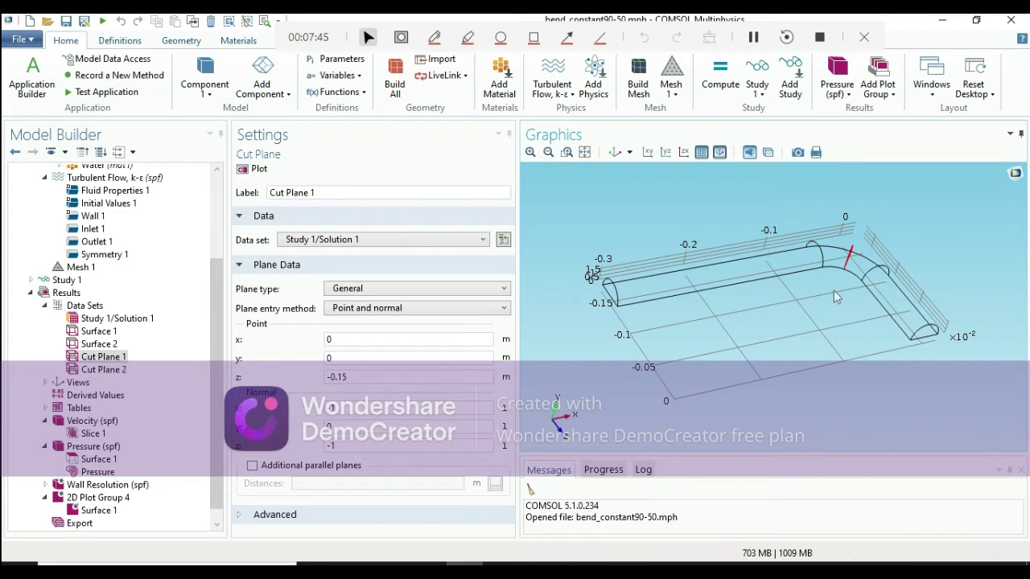
left_click_drag(810, 294, 762, 304)
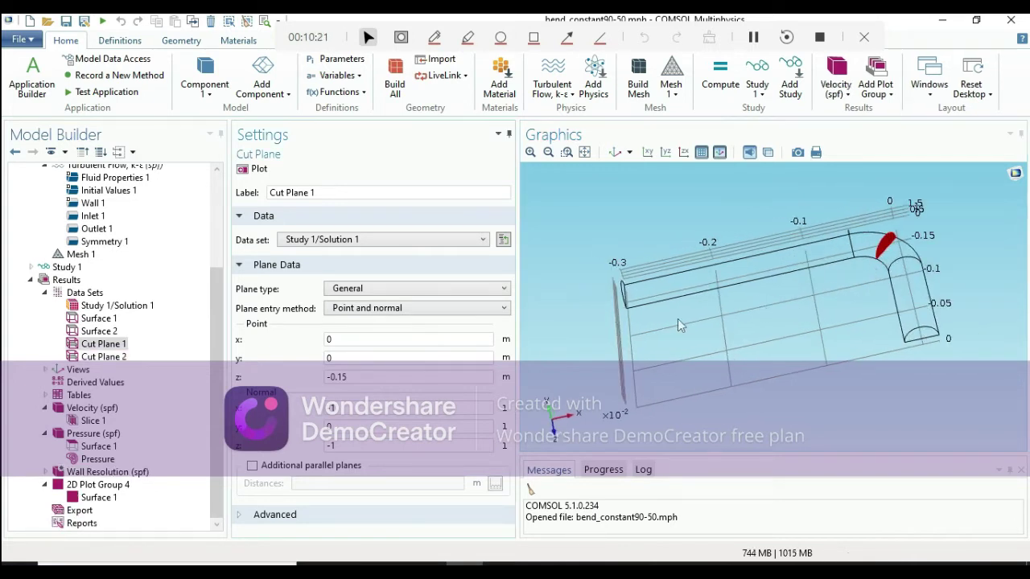
left_click_drag(678, 318, 664, 290)
left_click_drag(793, 338, 867, 360)
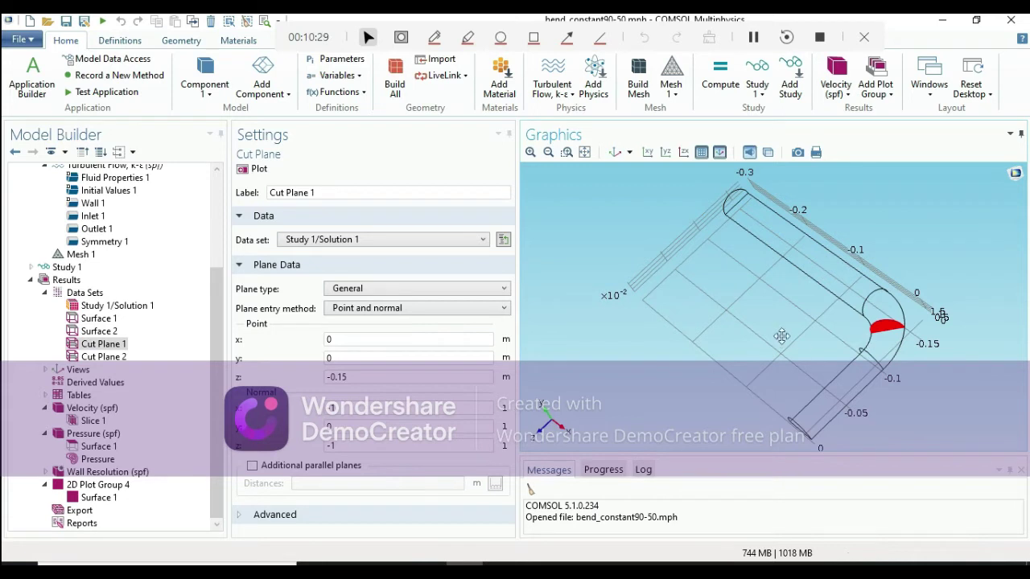
left_click_drag(778, 332, 872, 362)
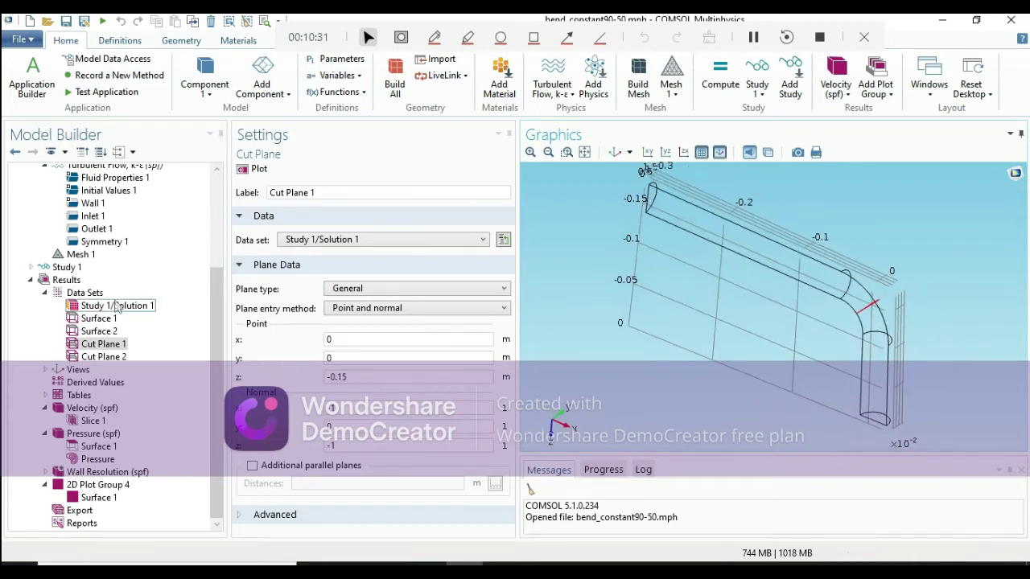
Add a 2D plot group that uses the Cut Plane 1 data set and give it a Surface plot.
right_click(67, 280)
left_click(120, 308)
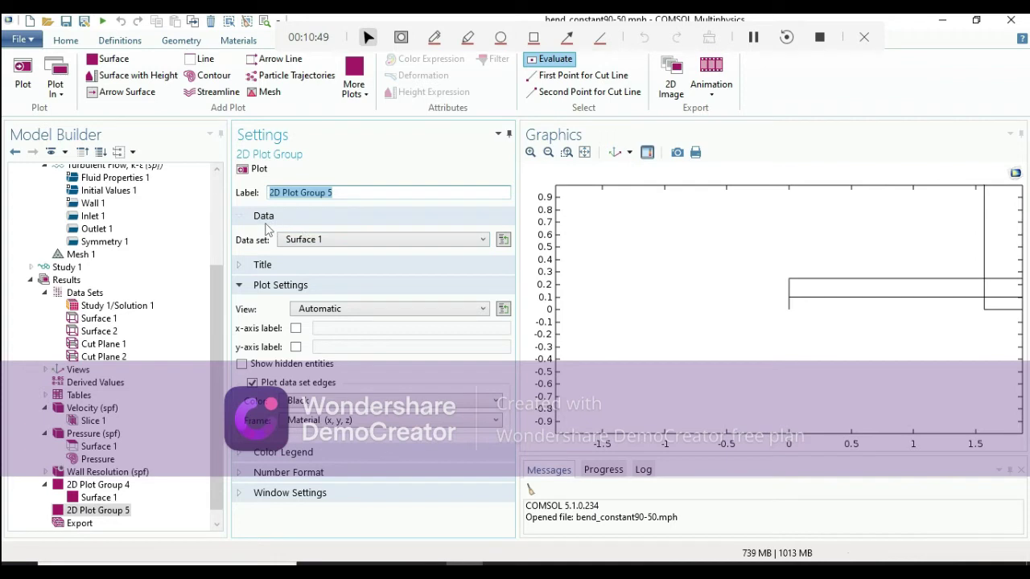
left_click(314, 241)
left_click(316, 298)
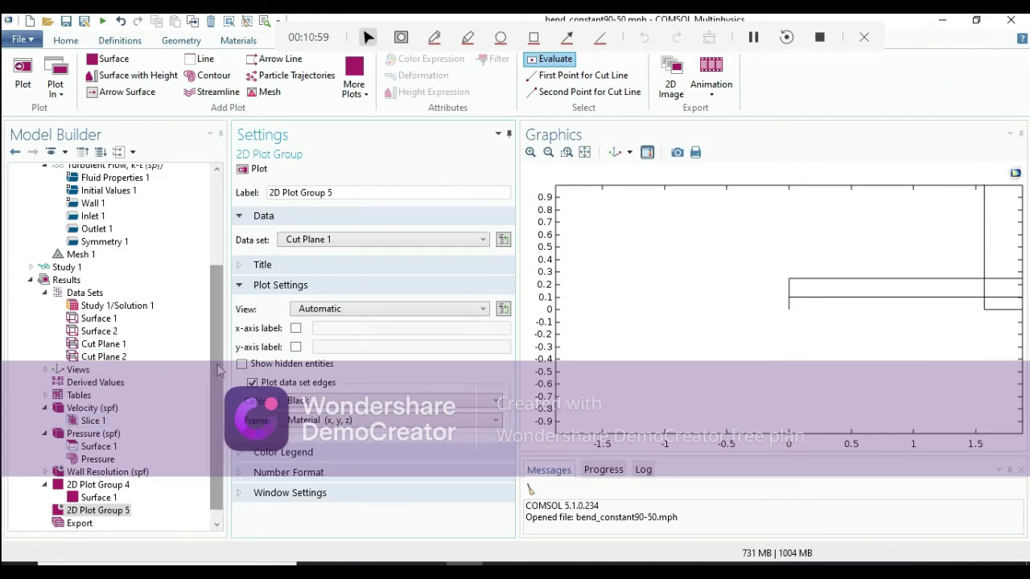
left_click_drag(219, 459, 219, 473)
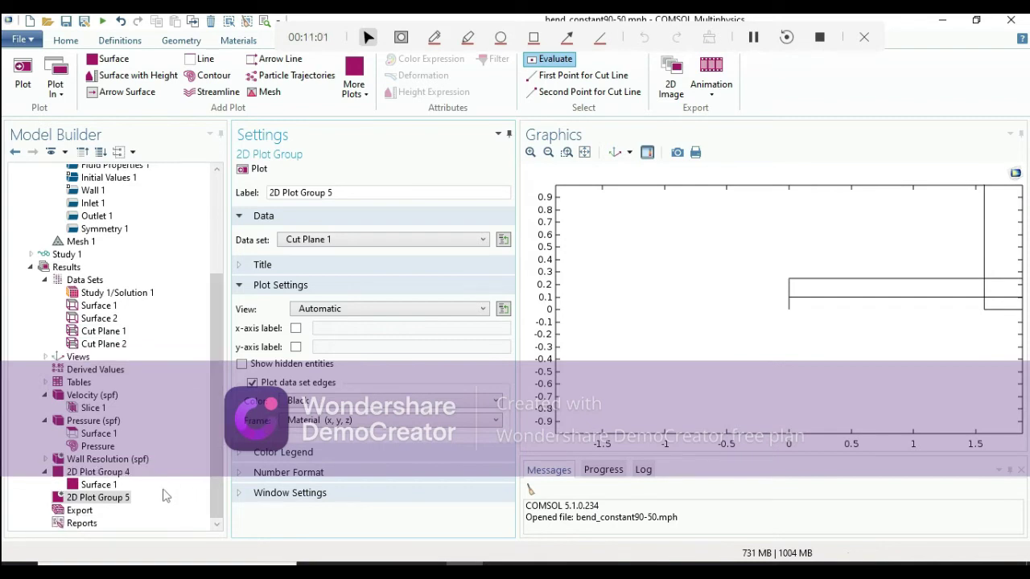
right_click(123, 500)
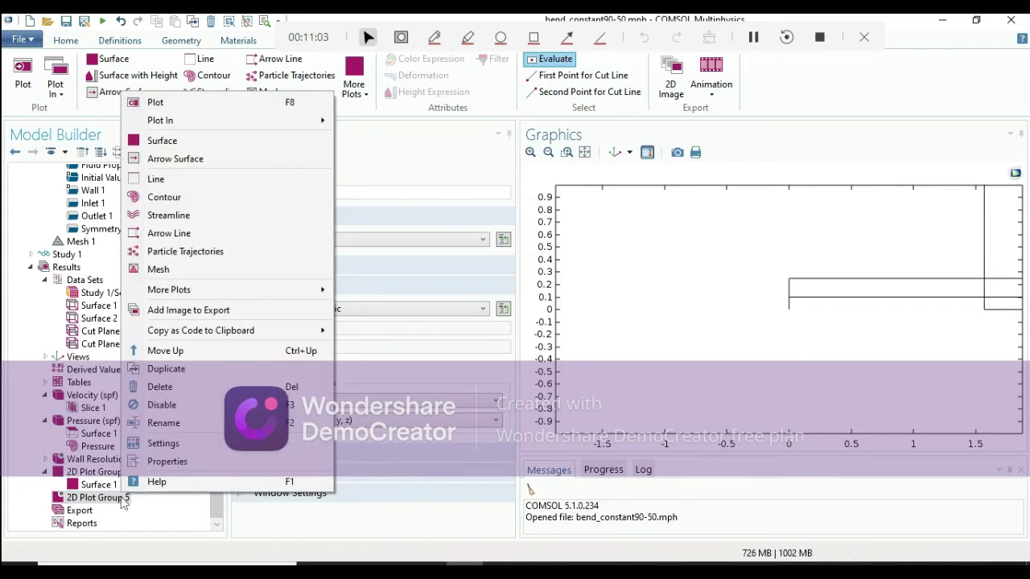
left_click(182, 146)
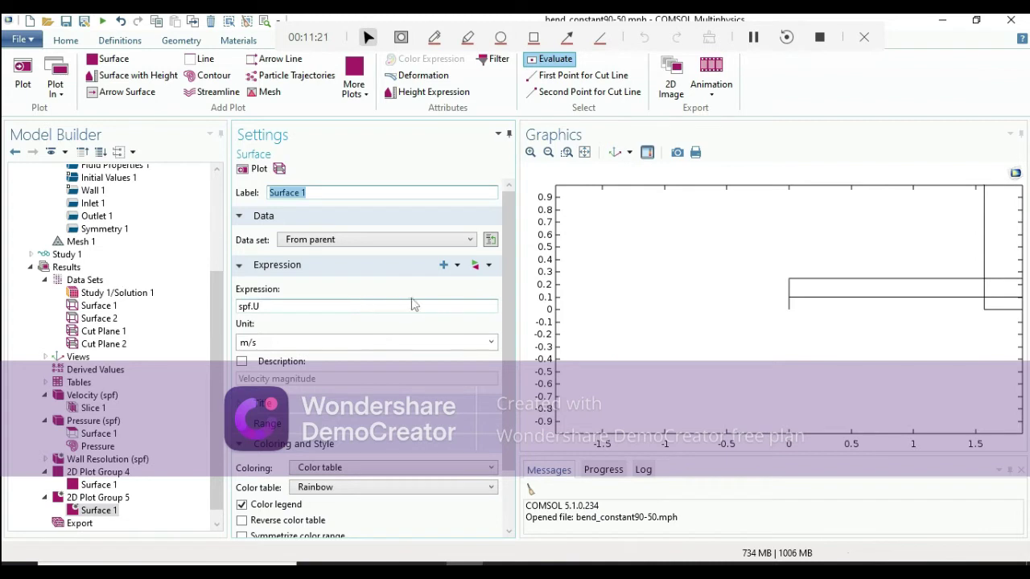
Set the new Surface plot's expression to the Turbulent Flow, k-ε pressure p and plot it.
left_click(488, 267)
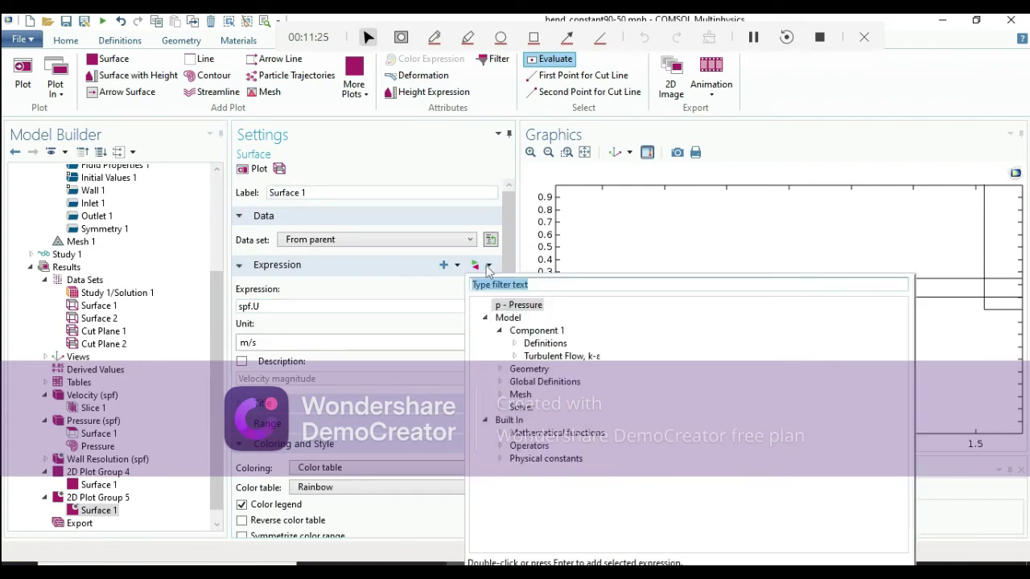
left_click(514, 343)
left_click(538, 361)
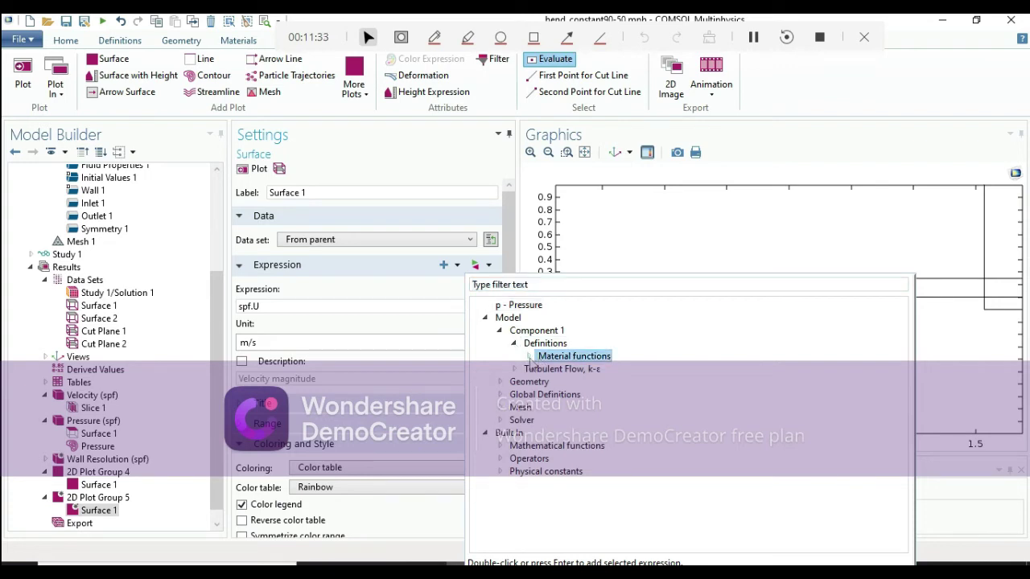
left_click(528, 357)
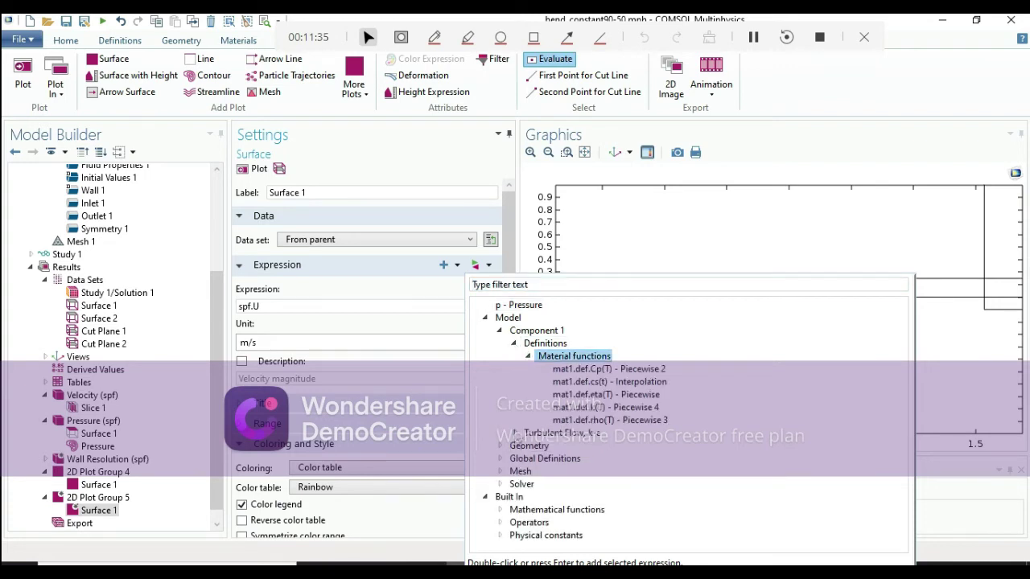
left_click(514, 433)
scroll(537, 426, "down", 1)
scroll(543, 437, "down", 1)
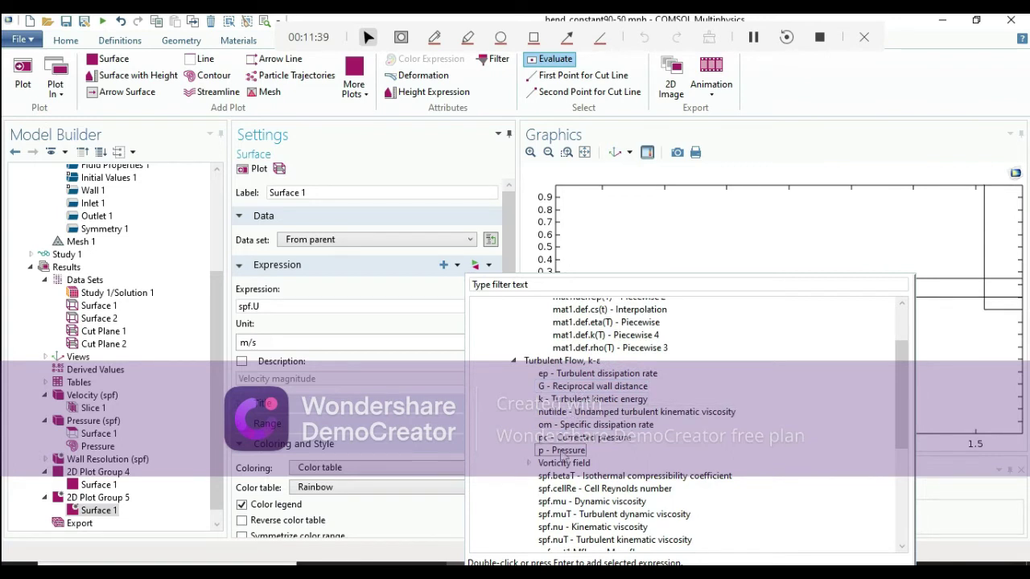
double_click(564, 454)
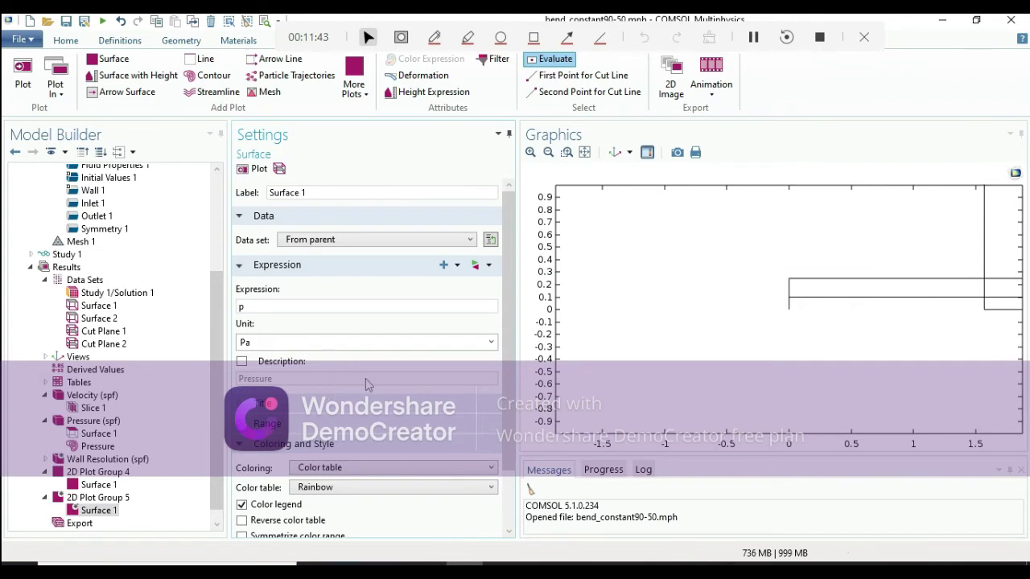
left_click(259, 170)
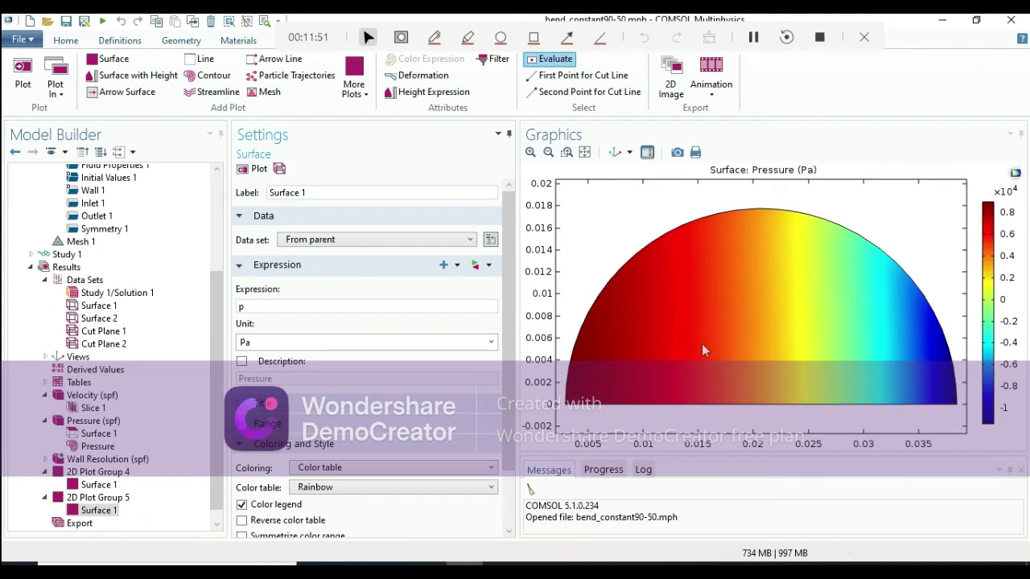
Examine the position of Cut Plane 1 within the pipe bend in a close-up view.
left_click(124, 333)
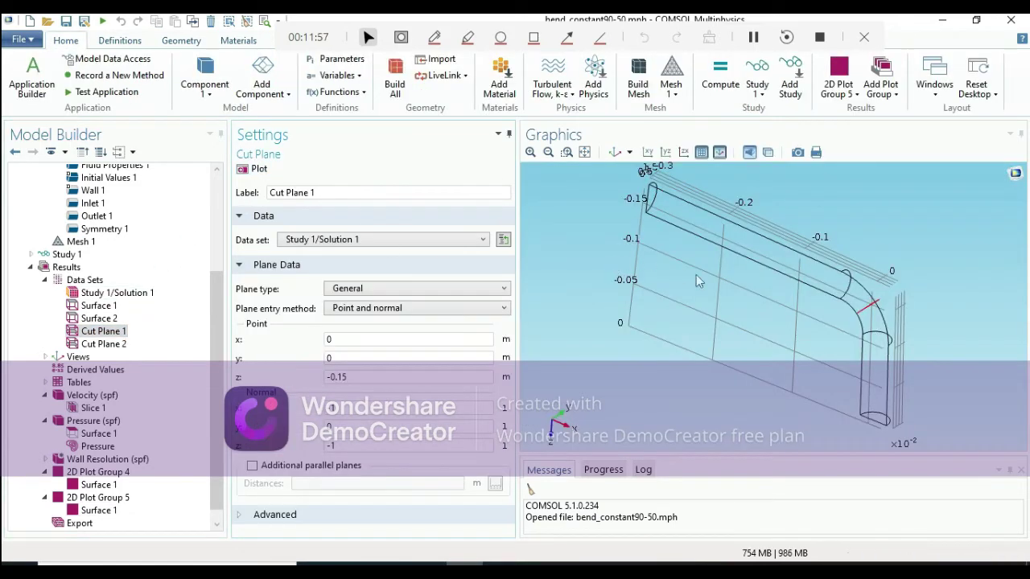
left_click_drag(581, 154, 563, 218)
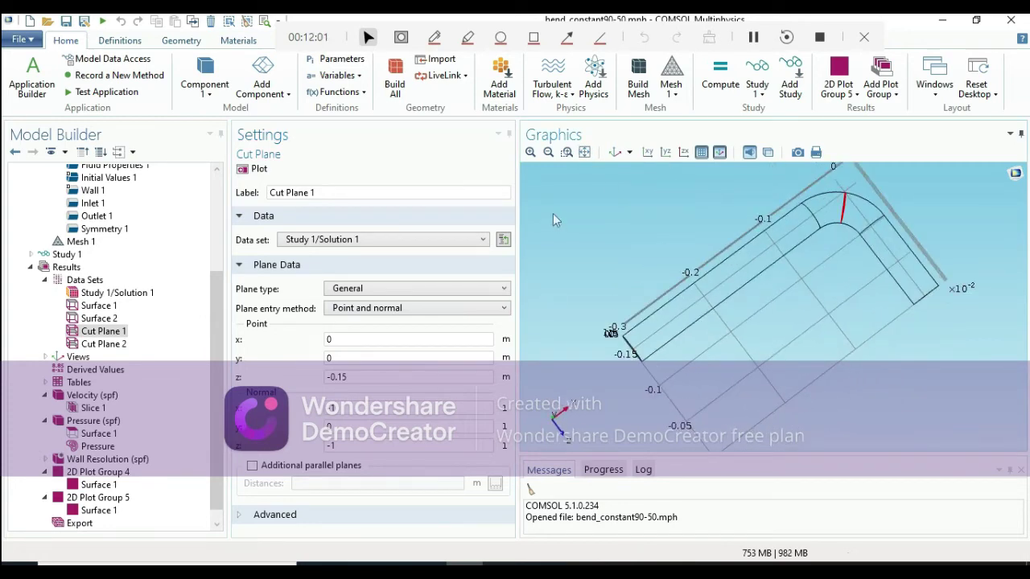
left_click(585, 153)
left_click(554, 155)
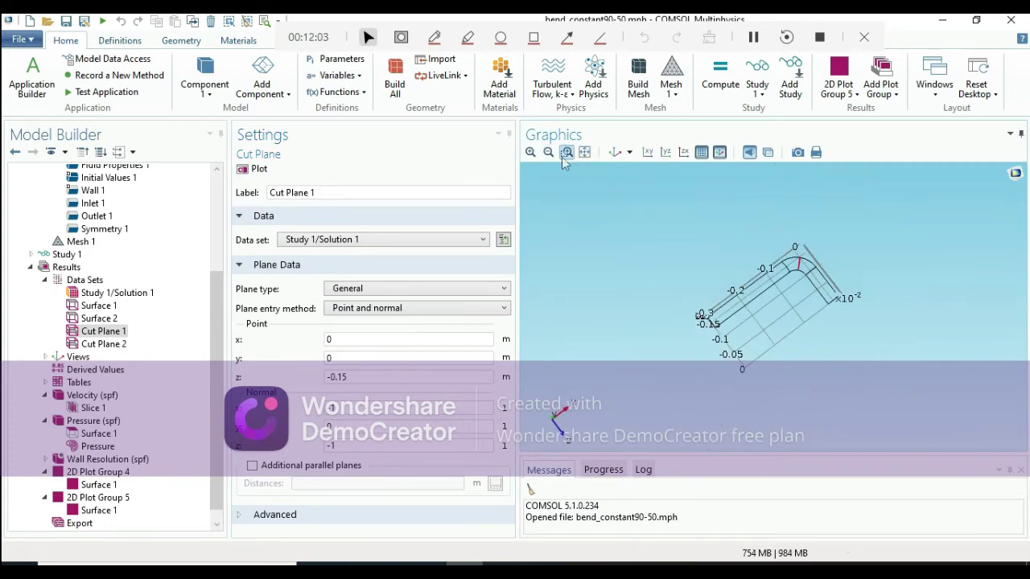
left_click_drag(784, 249, 832, 291)
left_click_drag(758, 308, 639, 268)
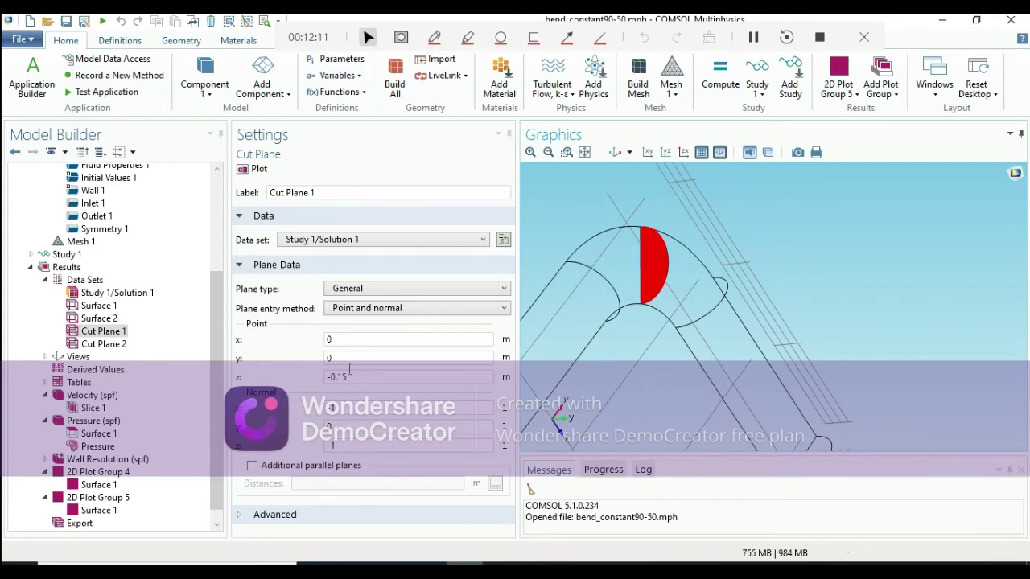
Show the maximum and minimum values in the color legend of 2D Plot Group 5.
left_click(110, 511)
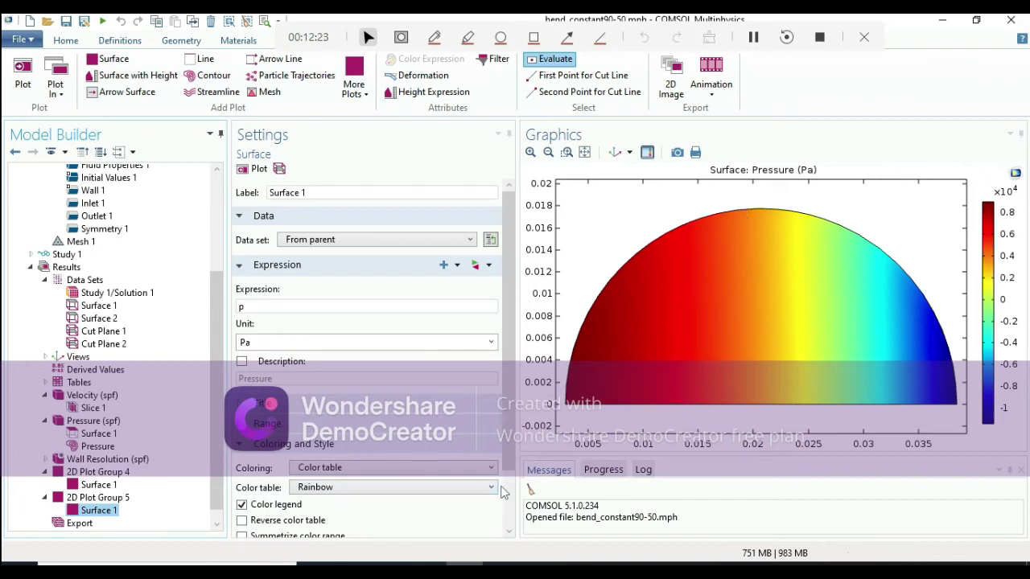
left_click_drag(506, 483, 506, 512)
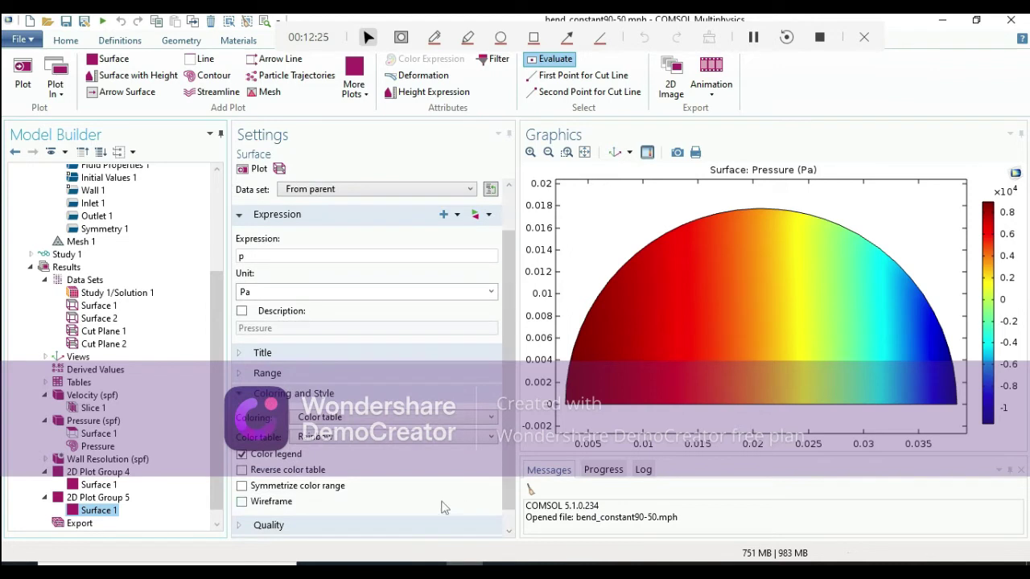
left_click(121, 499)
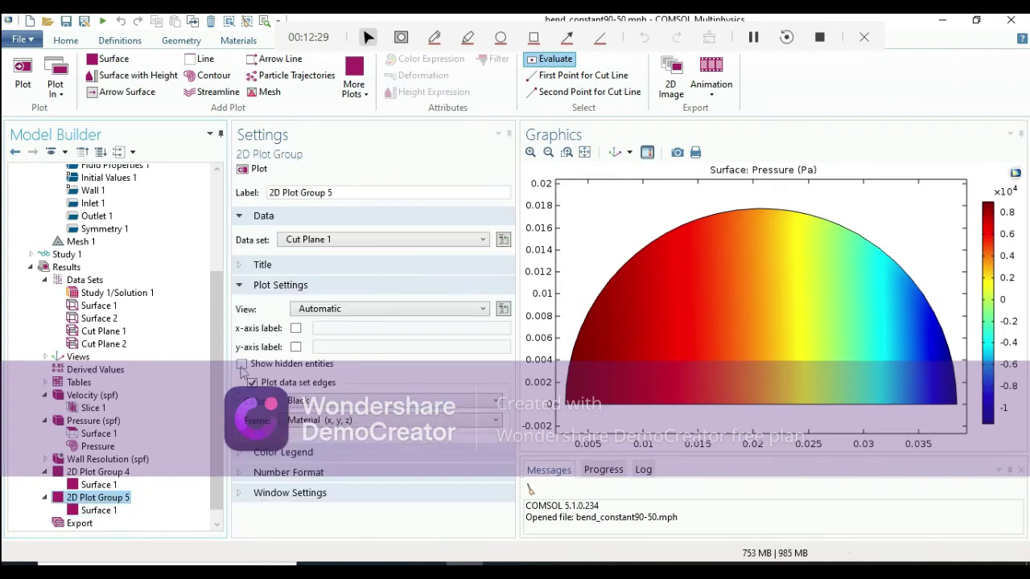
left_click(252, 455)
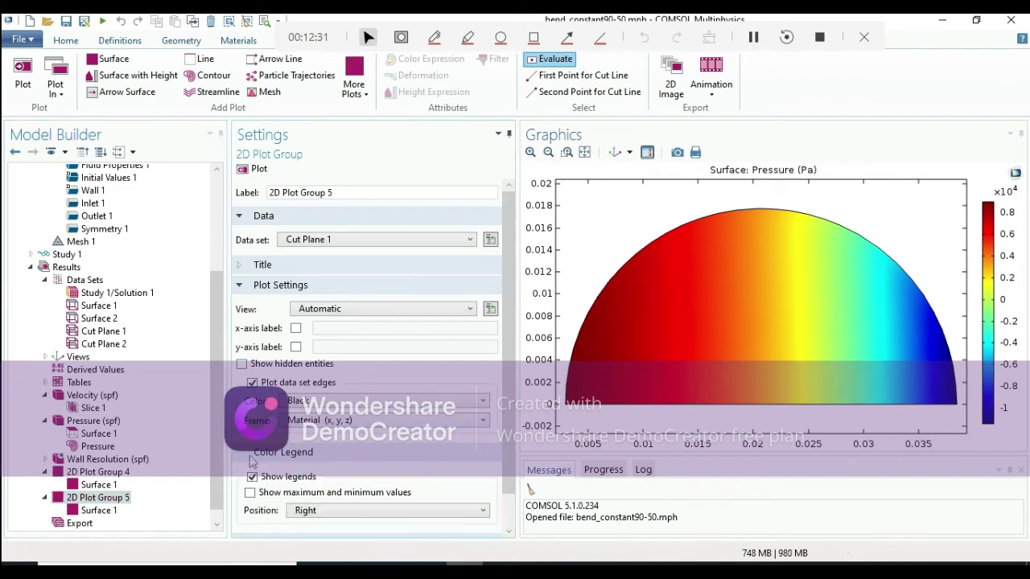
left_click(250, 493)
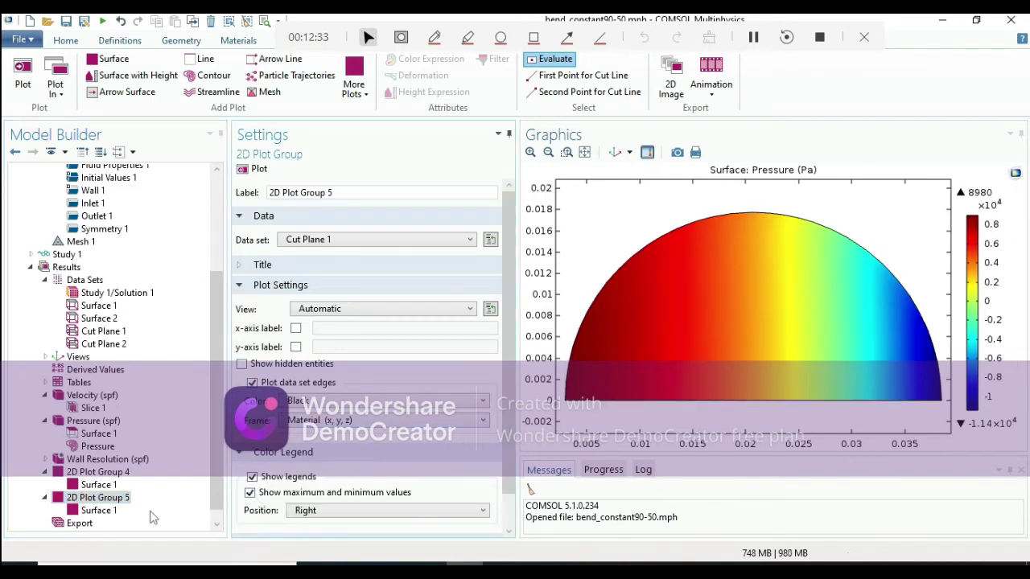
left_click(98, 510)
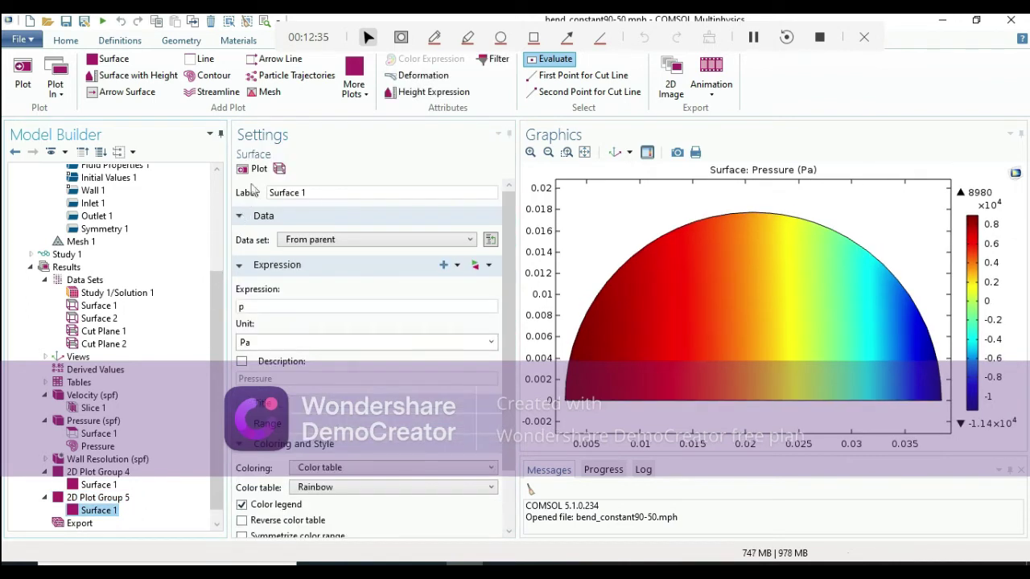
left_click(252, 188)
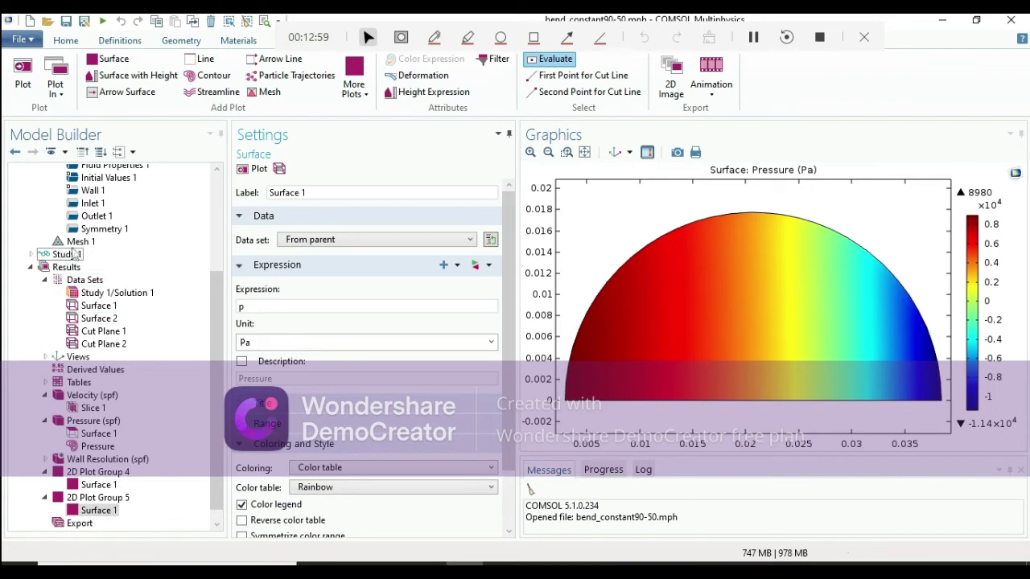
Check the velocity condition of Inlet 1 and return to the cut plane pressure plot.
left_click(93, 204)
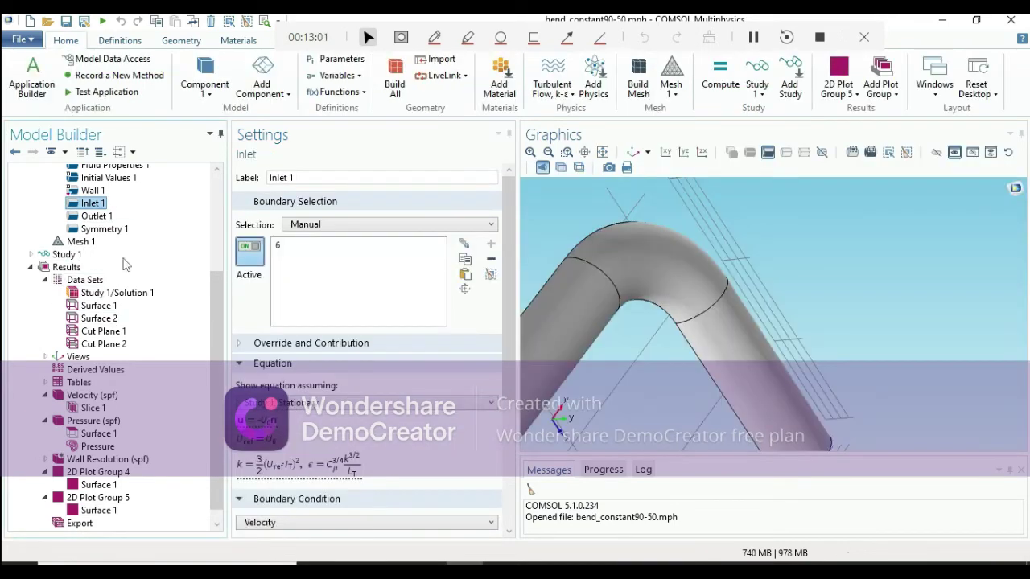
scroll(386, 403, "down", 5)
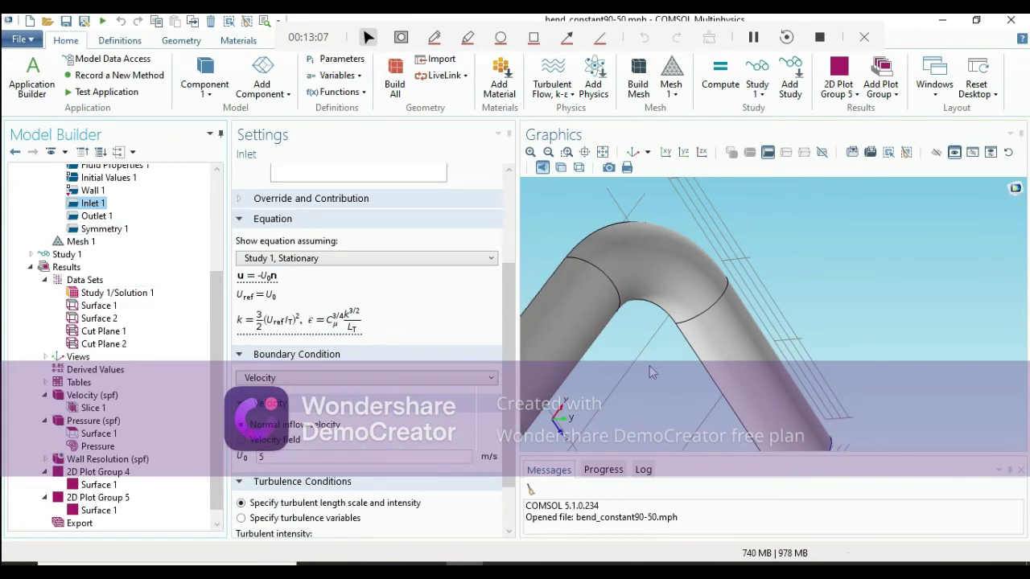
left_click(98, 511)
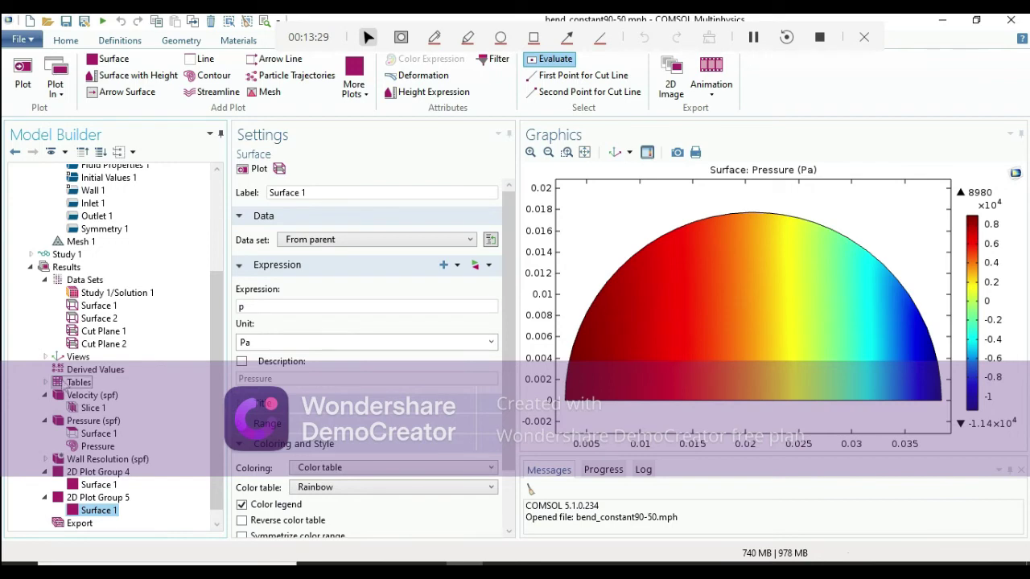
Plot the velocity magnitude slice, examine the flow through the bend and the slice's plane data, and return to the cut plane pressure plot.
left_click(81, 408)
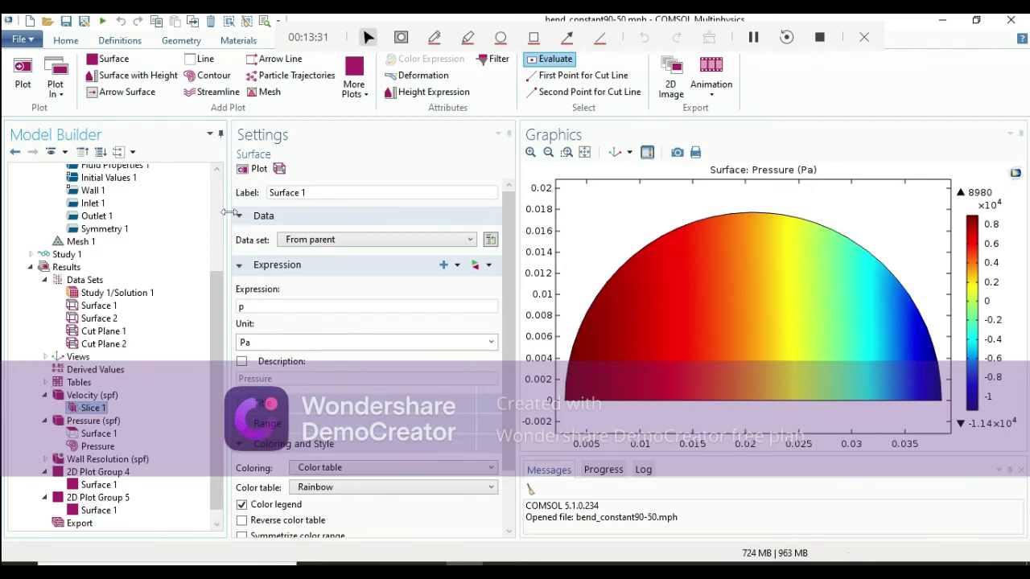
left_click(245, 169)
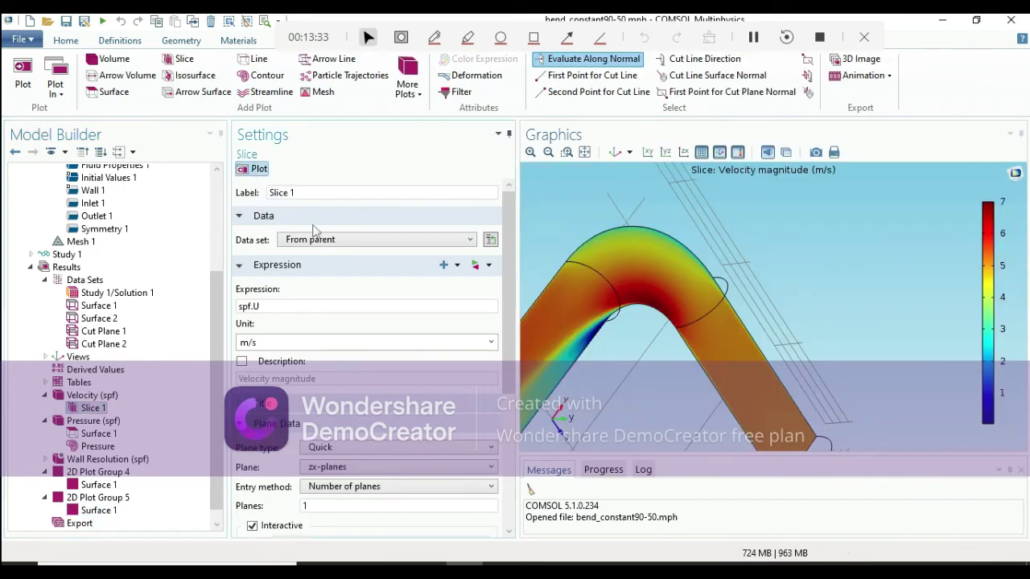
left_click_drag(777, 325, 705, 358)
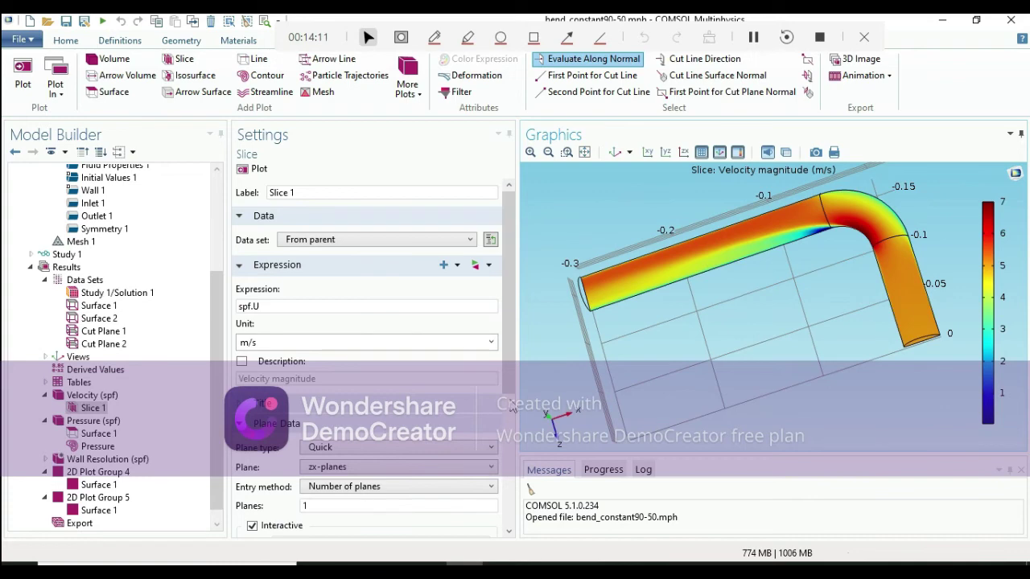
left_click_drag(510, 402, 512, 437)
left_click_drag(736, 343, 755, 354)
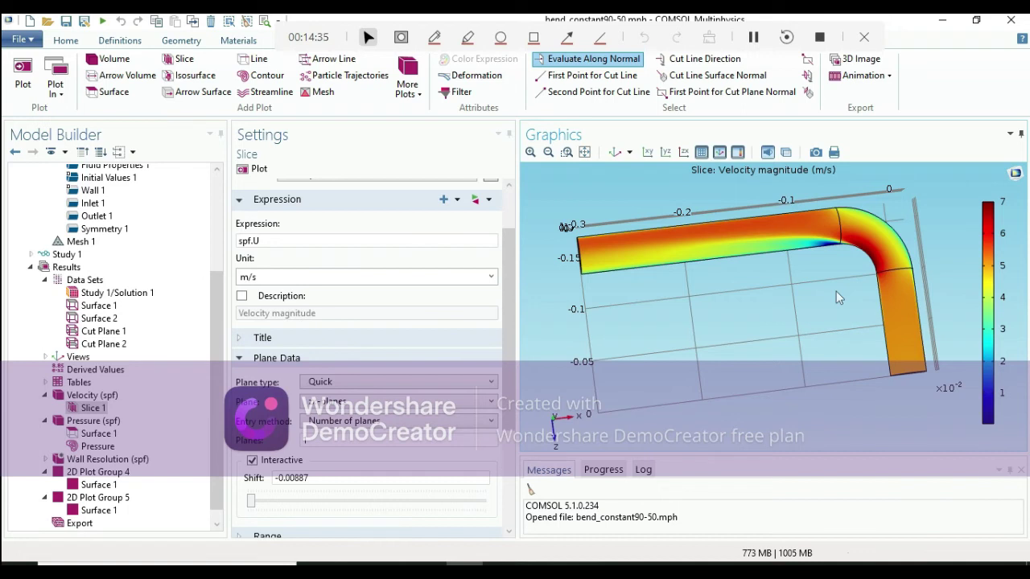
left_click(114, 512)
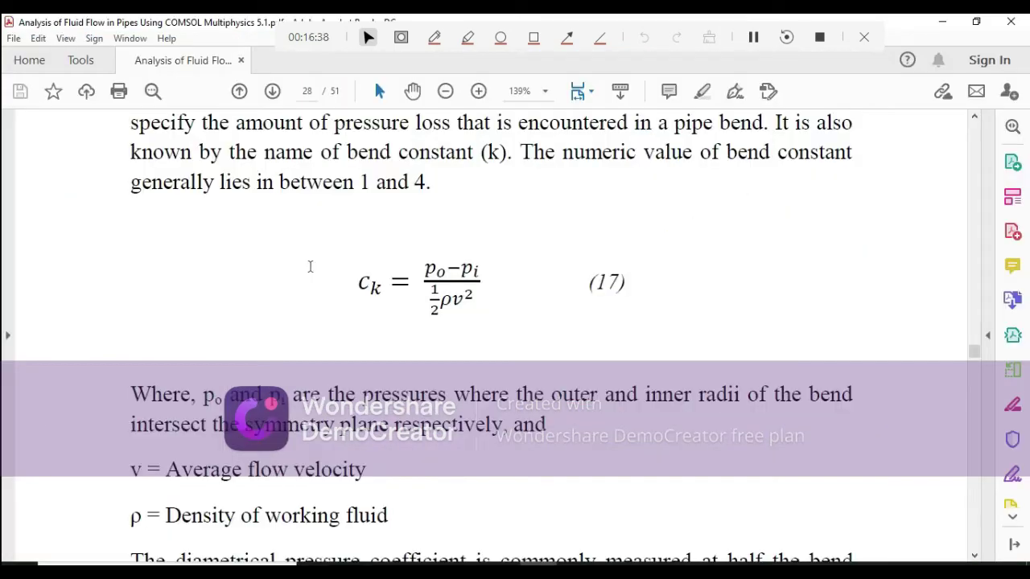
Review the bend constant formula and the 25 mm bend radius case in the report, covering geometry, 45-degree cut plane and coefficient calculation.
scroll(310, 266, "up", 10)
scroll(310, 267, "down", 8)
scroll(310, 266, "down", 15)
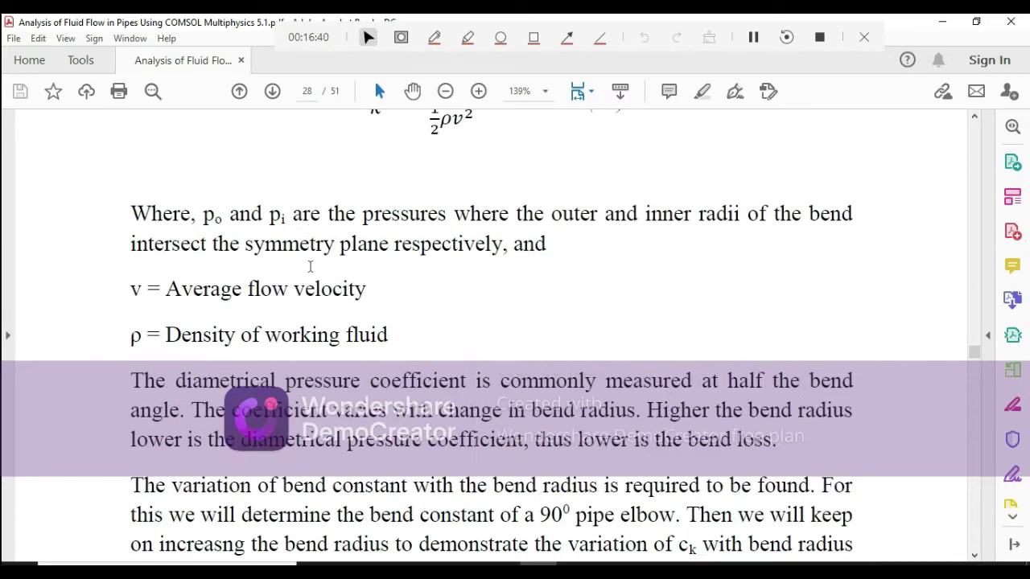
scroll(310, 267, "down", 10)
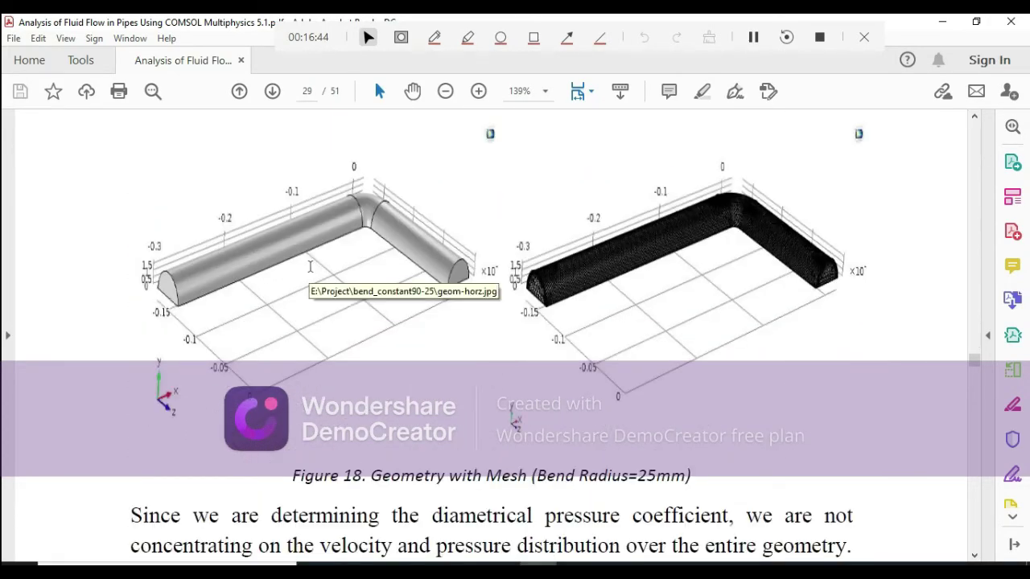
scroll(309, 266, "down", 15)
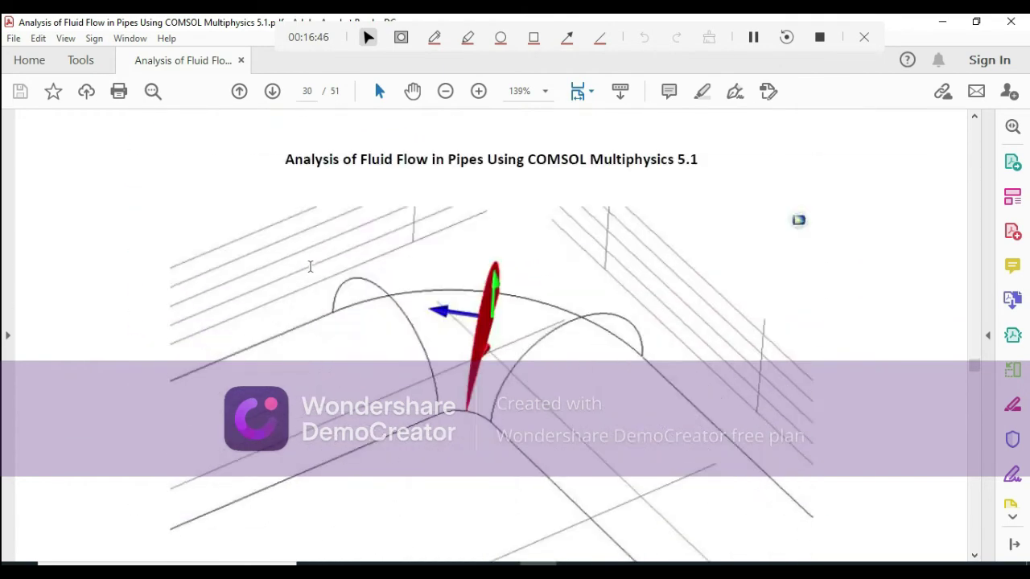
scroll(310, 267, "down", 5)
scroll(310, 266, "up", 4)
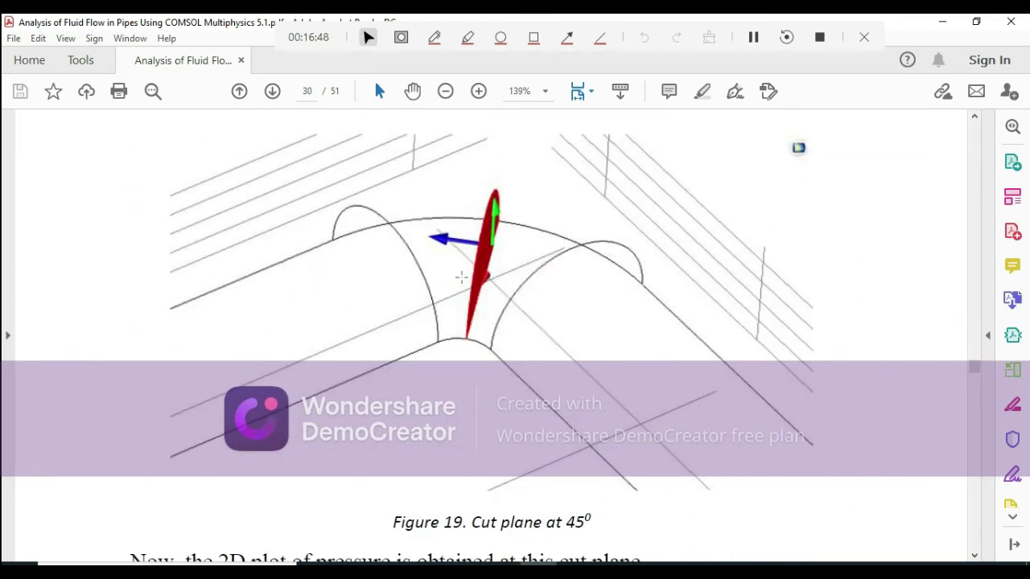
scroll(466, 274, "down", 5)
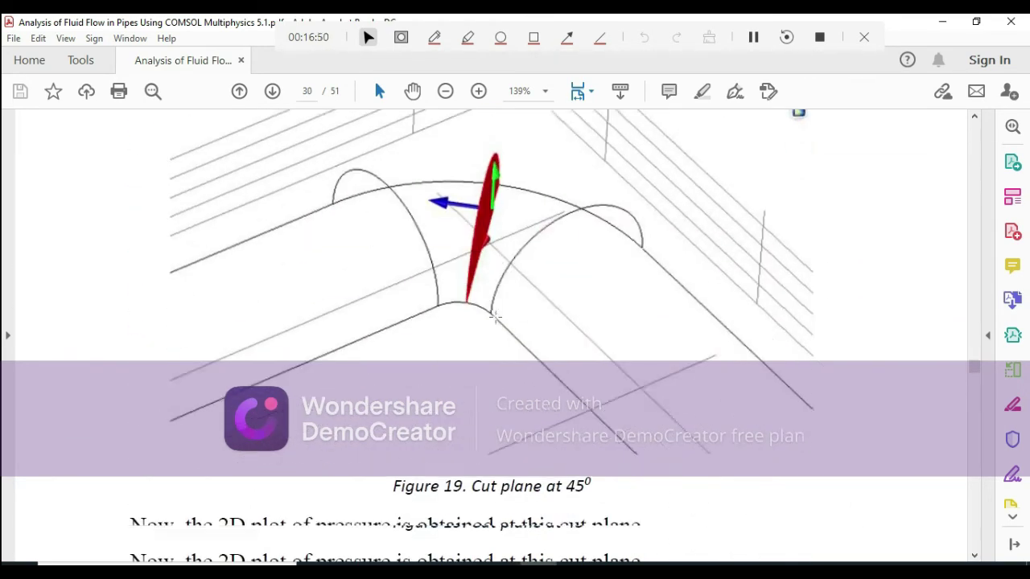
scroll(495, 316, "down", 3)
scroll(495, 316, "up", 5)
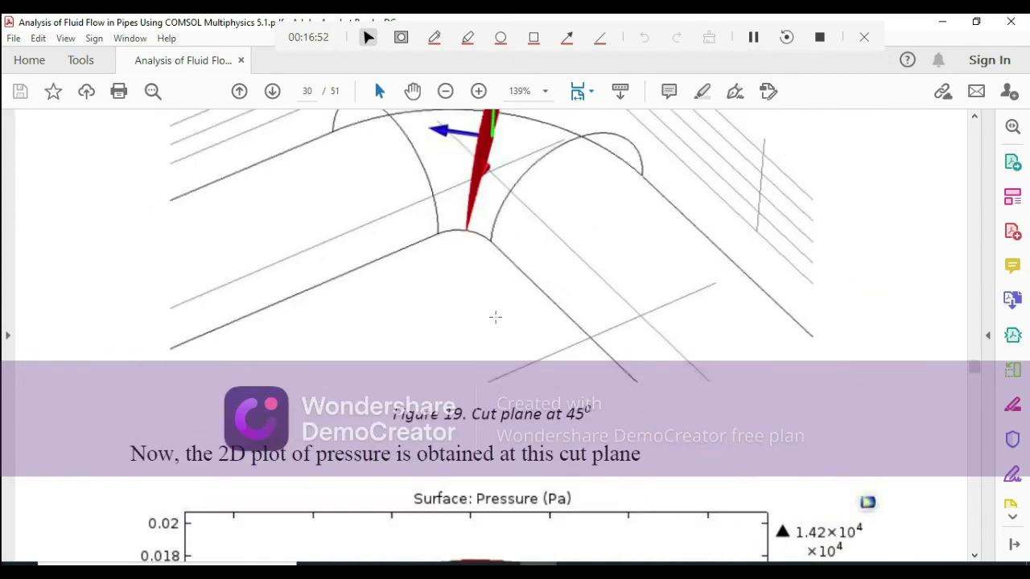
scroll(495, 316, "down", 15)
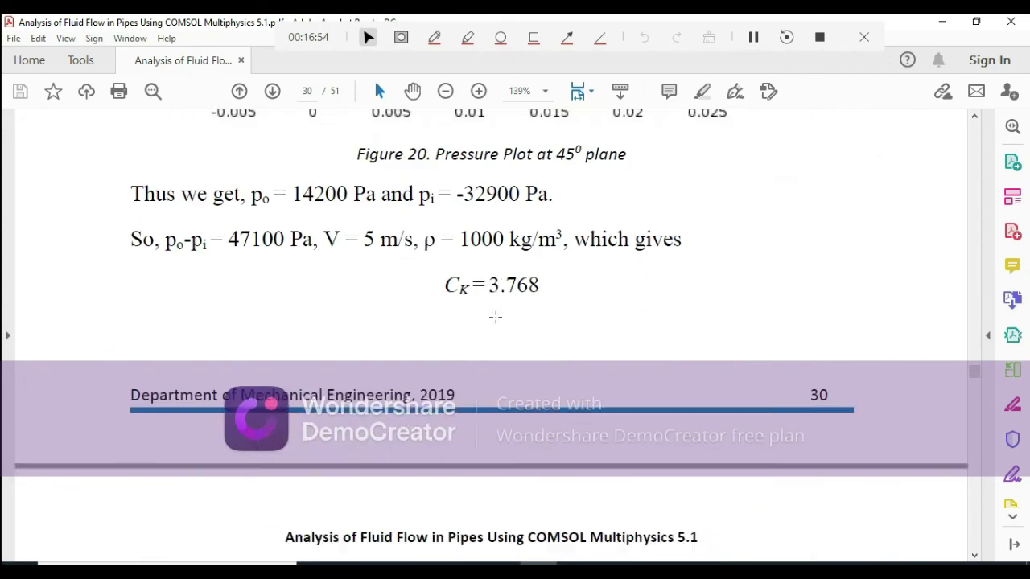
Review Case-2 of the report, from its geometry specification and mesh to the cut plane and coefficient result.
scroll(495, 316, "down", 5)
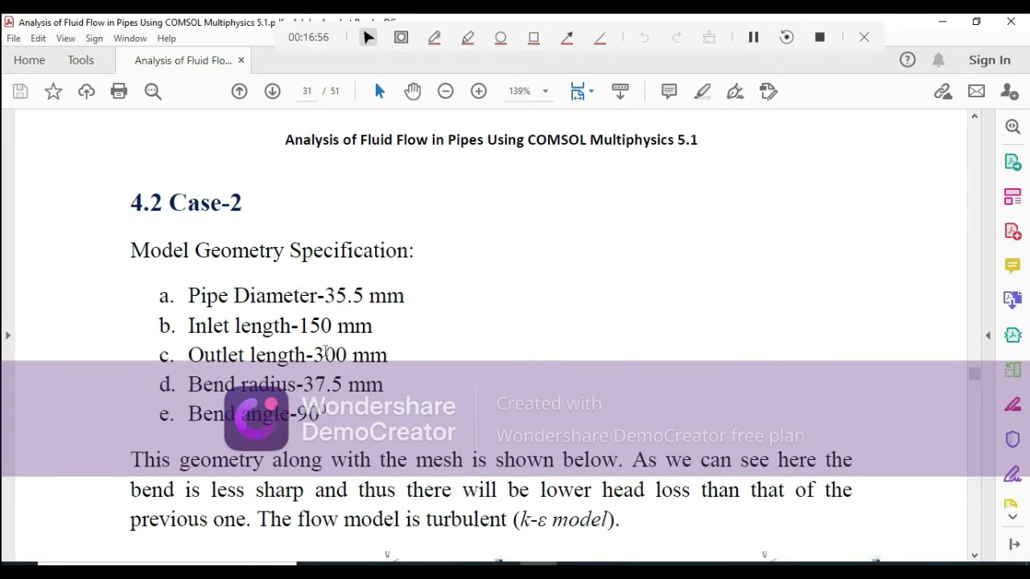
scroll(460, 345, "down", 11)
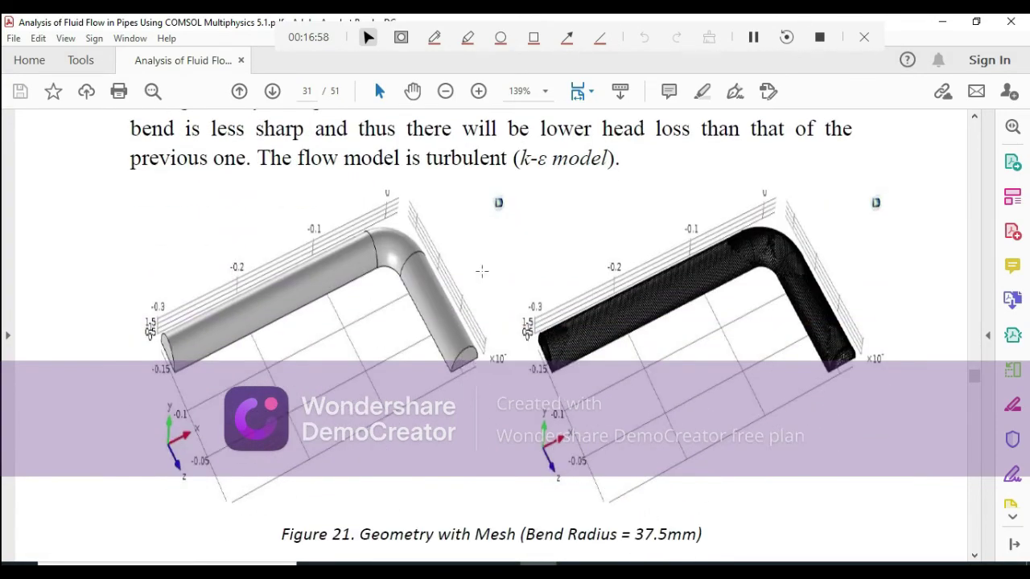
scroll(481, 272, "down", 6)
scroll(481, 271, "down", 12)
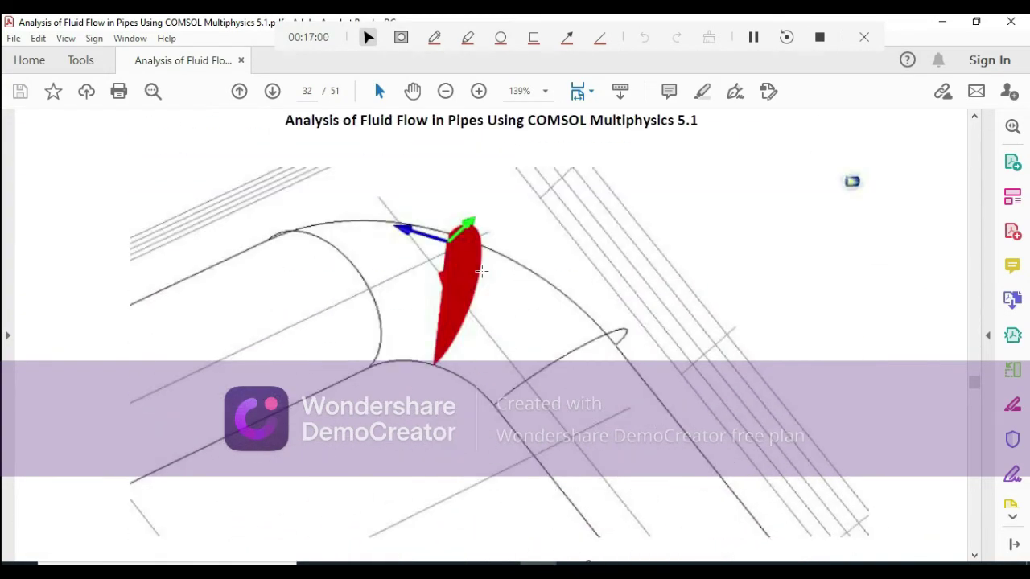
scroll(481, 271, "down", 12)
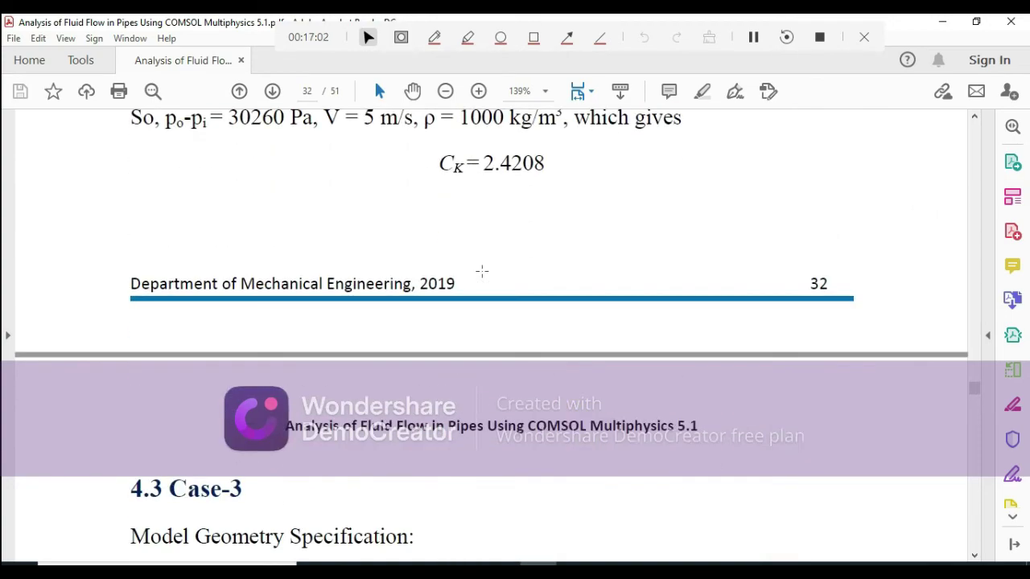
Review Case-3 of the report, including its geometry and mesh, 45-degree cut plane, pressure plot and coefficient calculation.
scroll(481, 271, "down", 6)
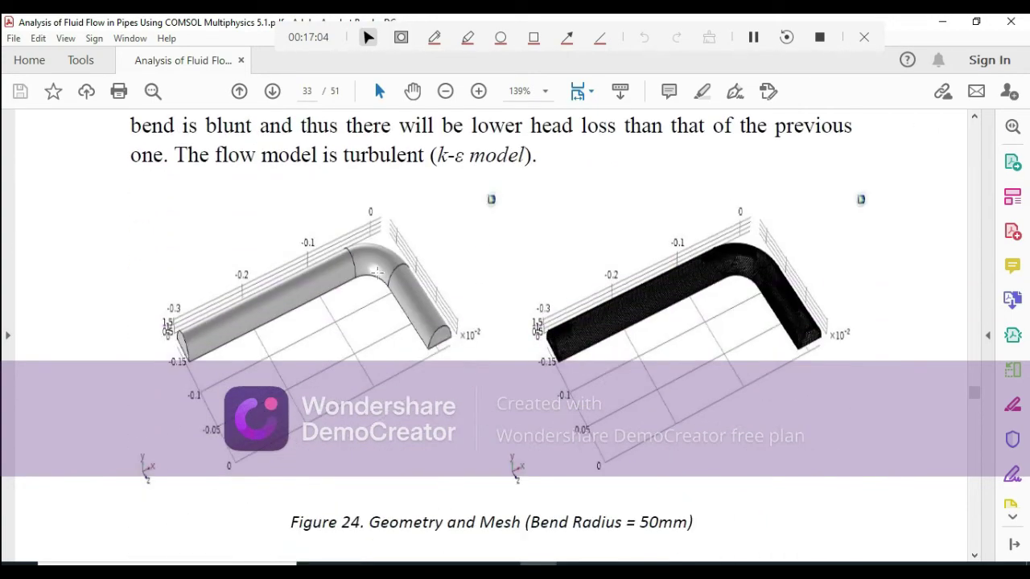
scroll(377, 272, "down", 12)
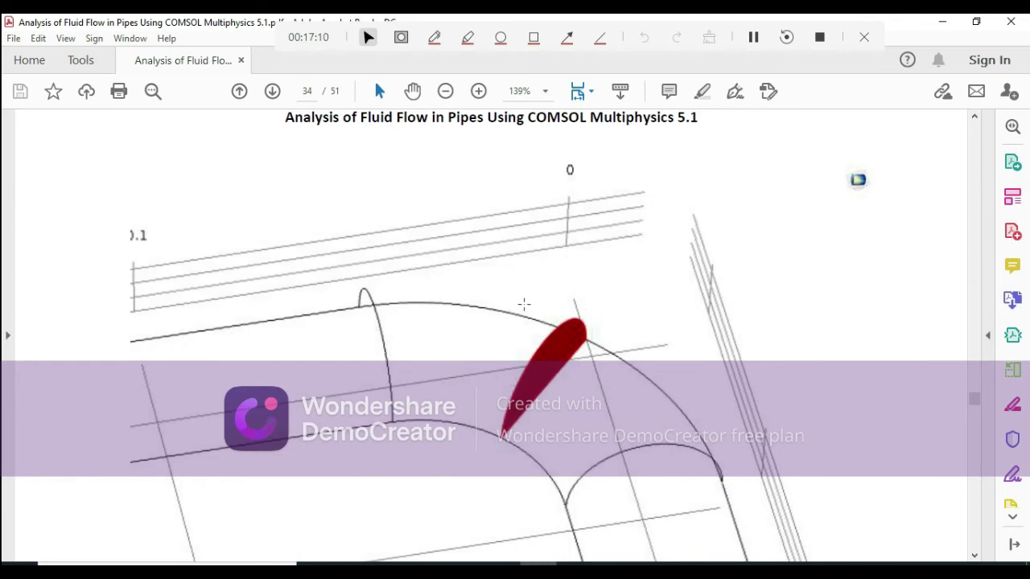
scroll(464, 307, "down", 10)
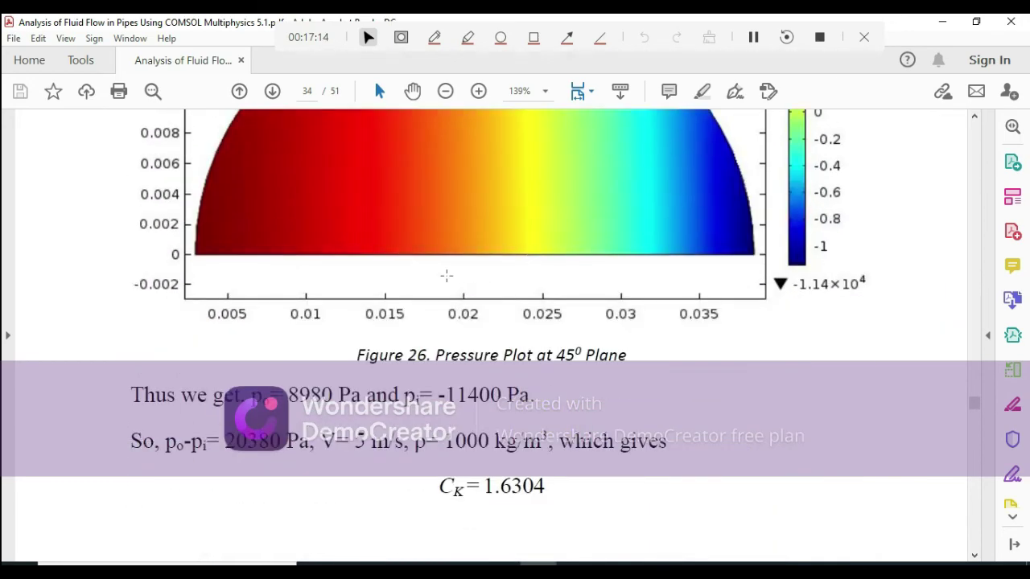
scroll(484, 350, "down", 3)
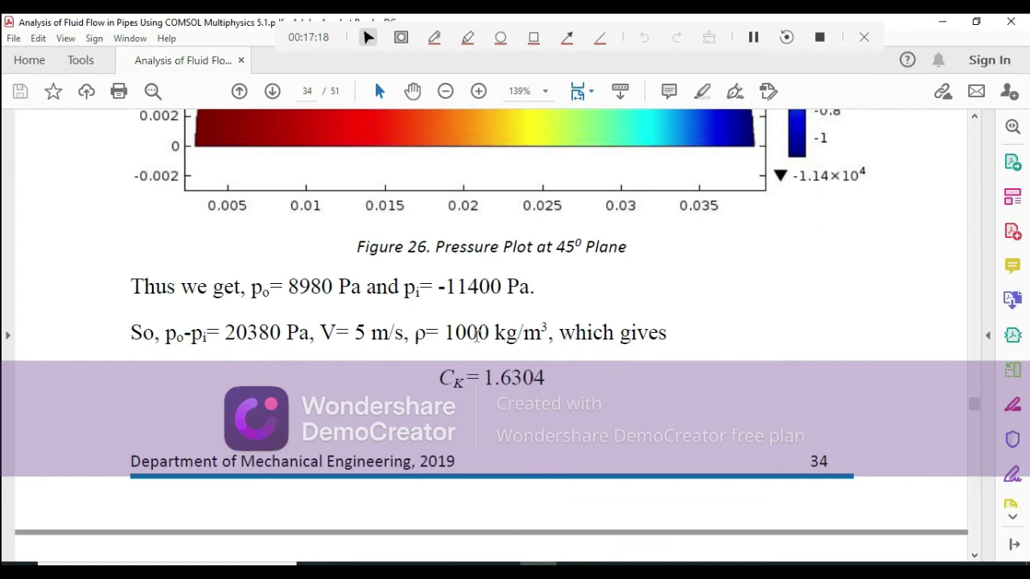
scroll(394, 340, "down", 2)
scroll(394, 339, "down", 4)
scroll(395, 340, "up", 3)
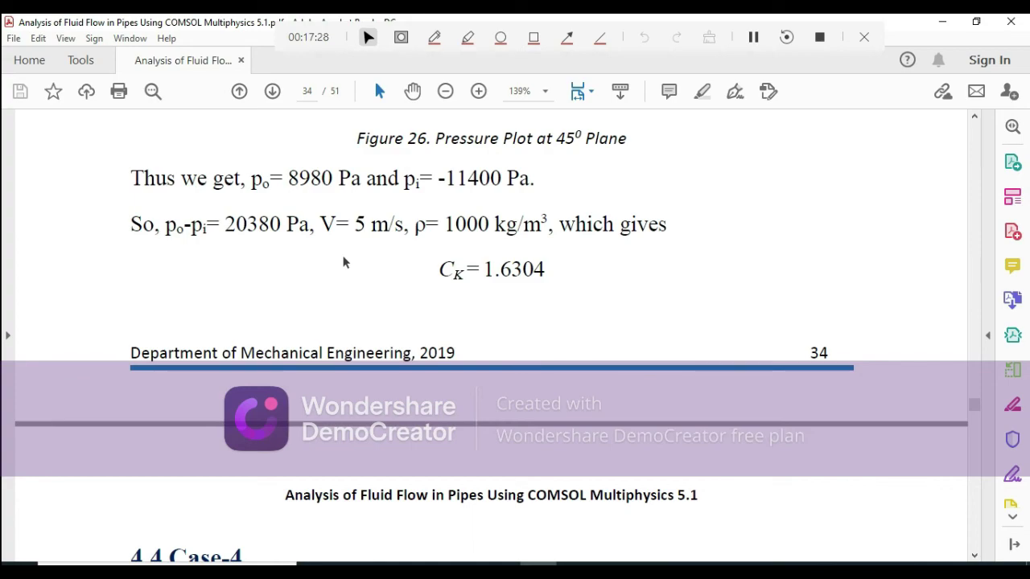
Look through Case-4 and Case-5 of the report, examining their geometry and the cut planes at 45 degrees.
scroll(344, 262, "down", 15)
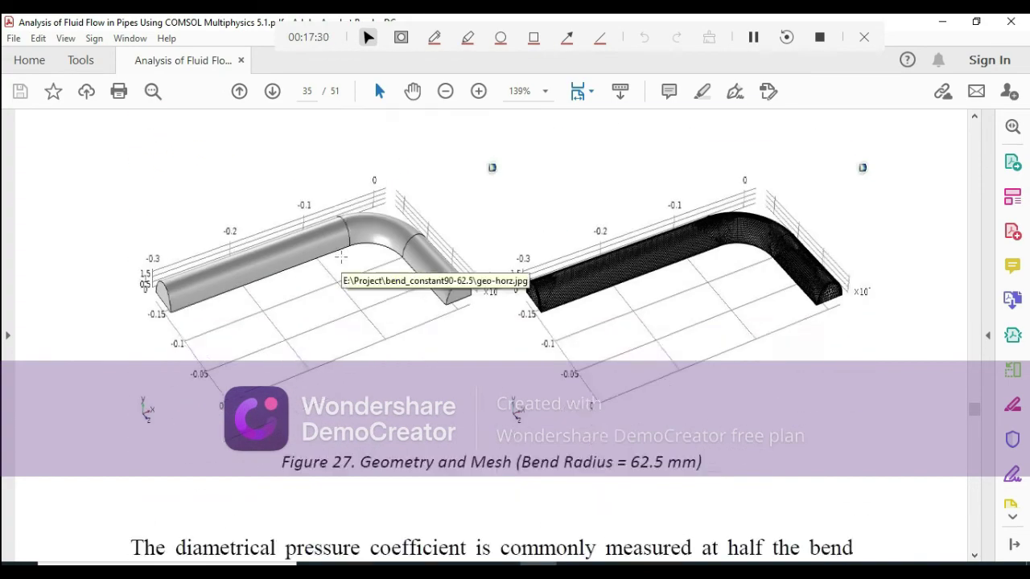
scroll(341, 256, "down", 15)
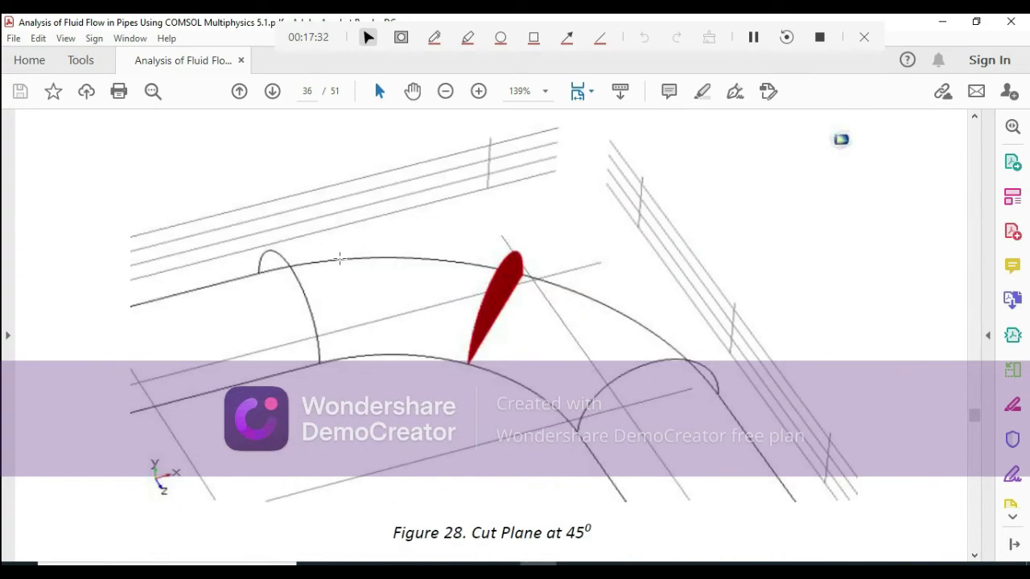
scroll(340, 258, "down", 15)
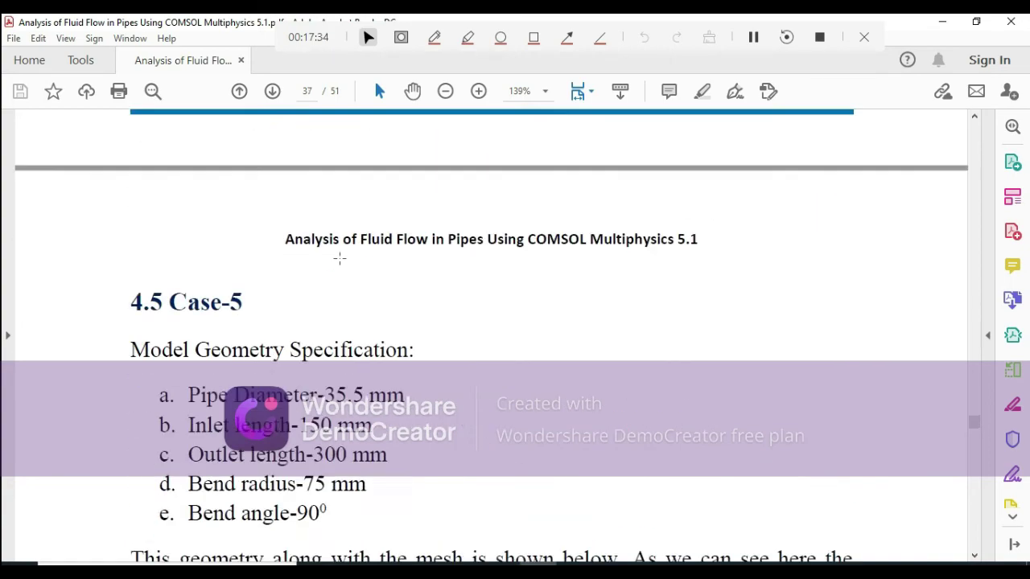
scroll(339, 258, "down", 15)
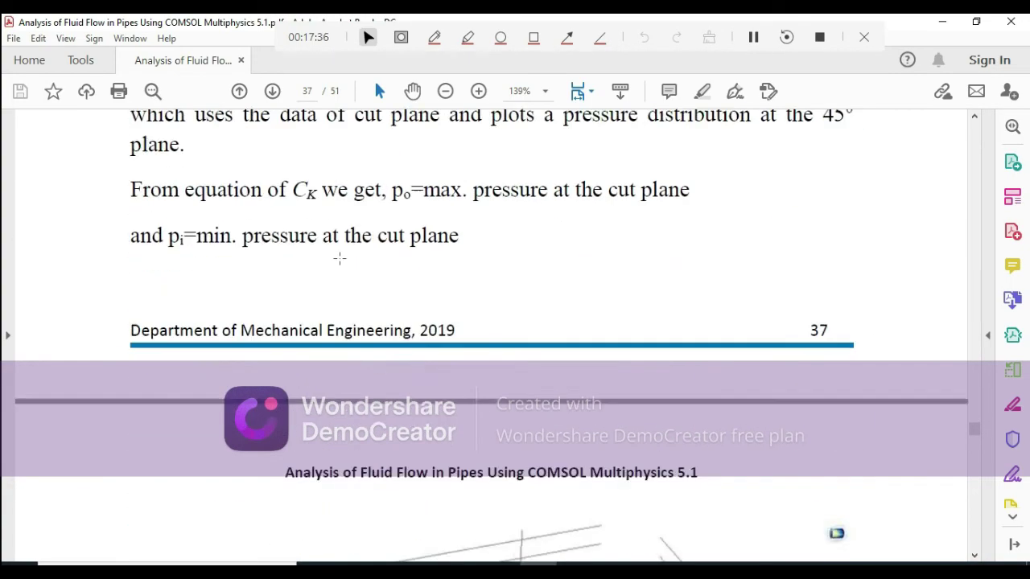
scroll(340, 258, "down", 10)
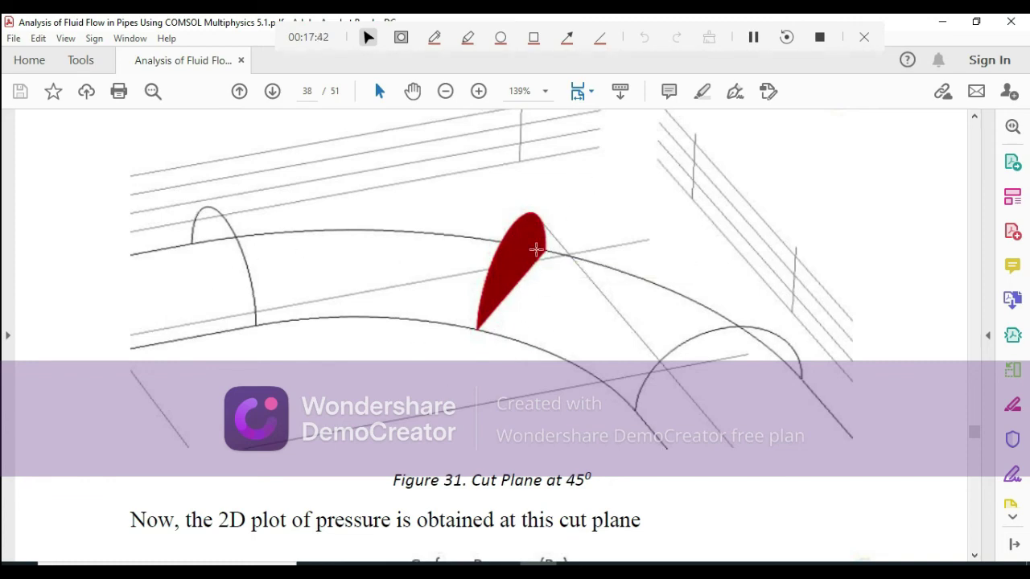
scroll(510, 263, "down", 10)
Zoom the report out to 100% and examine Table 1 on the variation of the bend constant with bend radius.
scroll(510, 263, "down", 10)
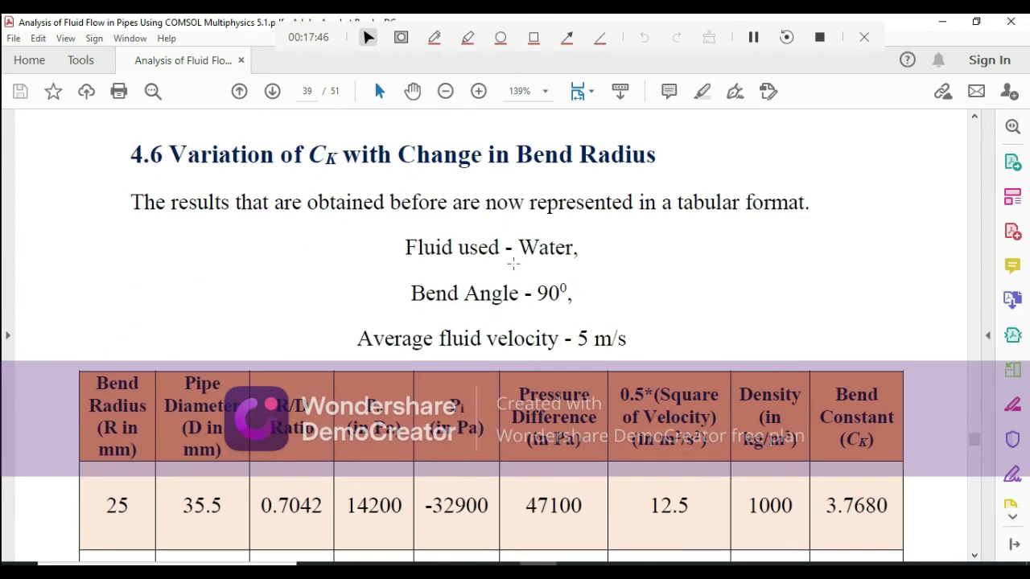
scroll(322, 272, "down", 5)
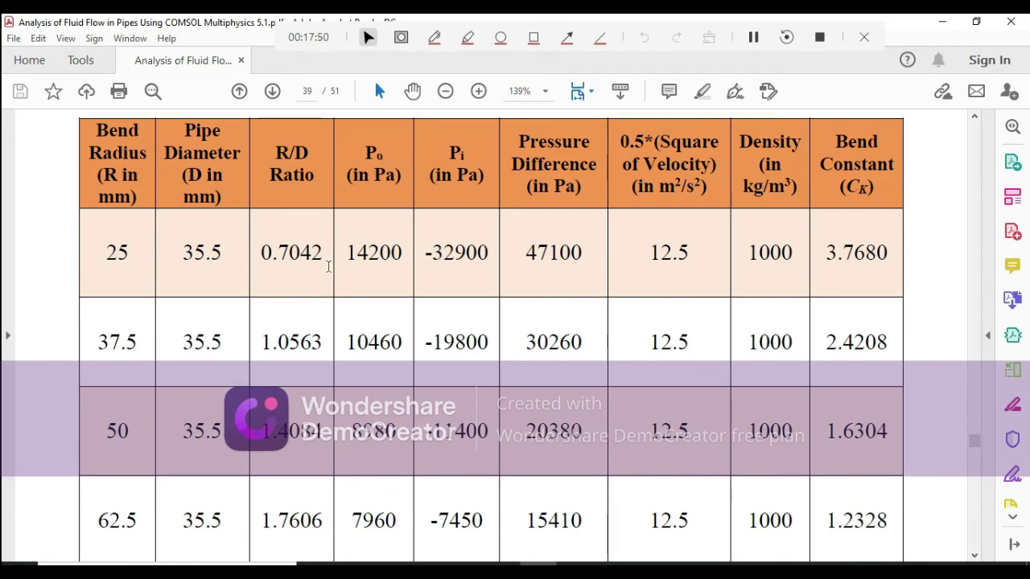
left_click(446, 91)
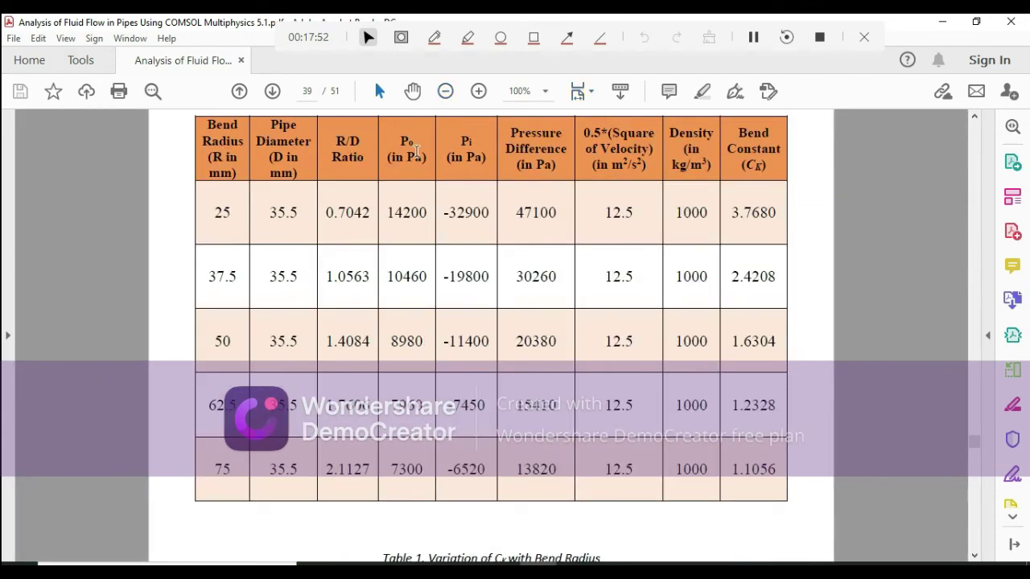
scroll(404, 262, "down", 1, "ctrl")
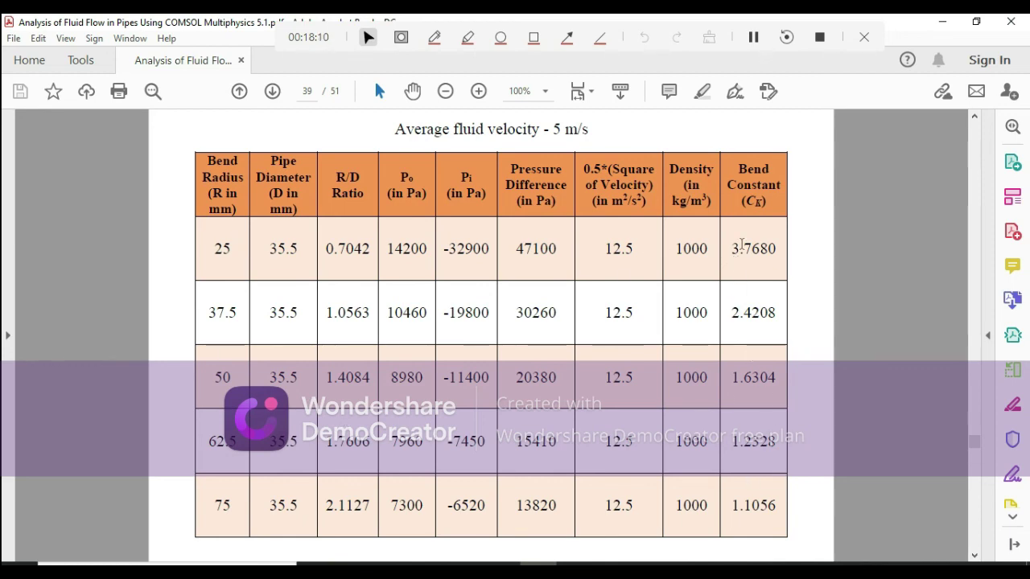
scroll(427, 296, "down", 3)
scroll(416, 295, "down", 15)
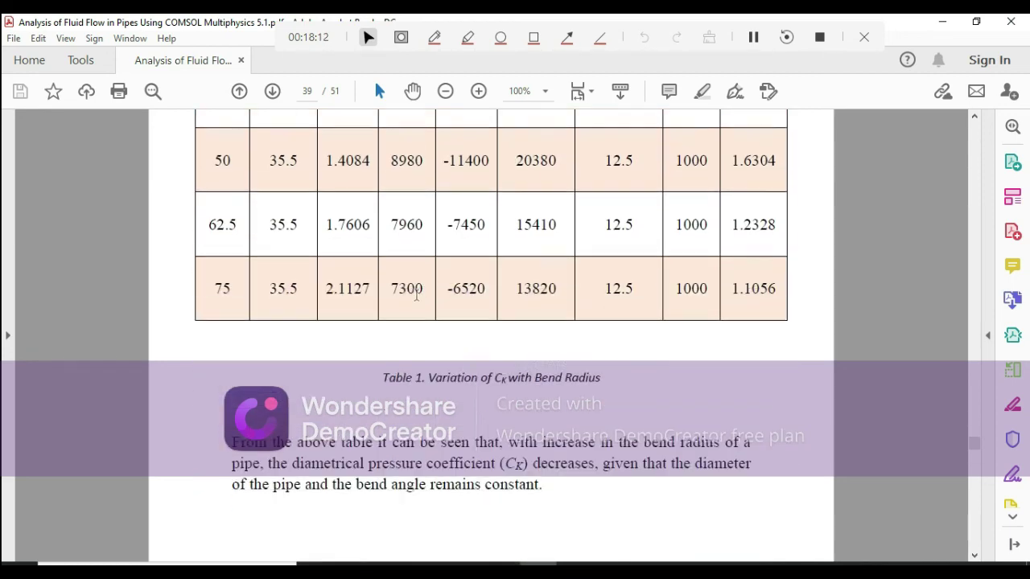
Examine the Bend Constant vs Bend Radius graph on page 40 of the report.
scroll(416, 295, "down", 2)
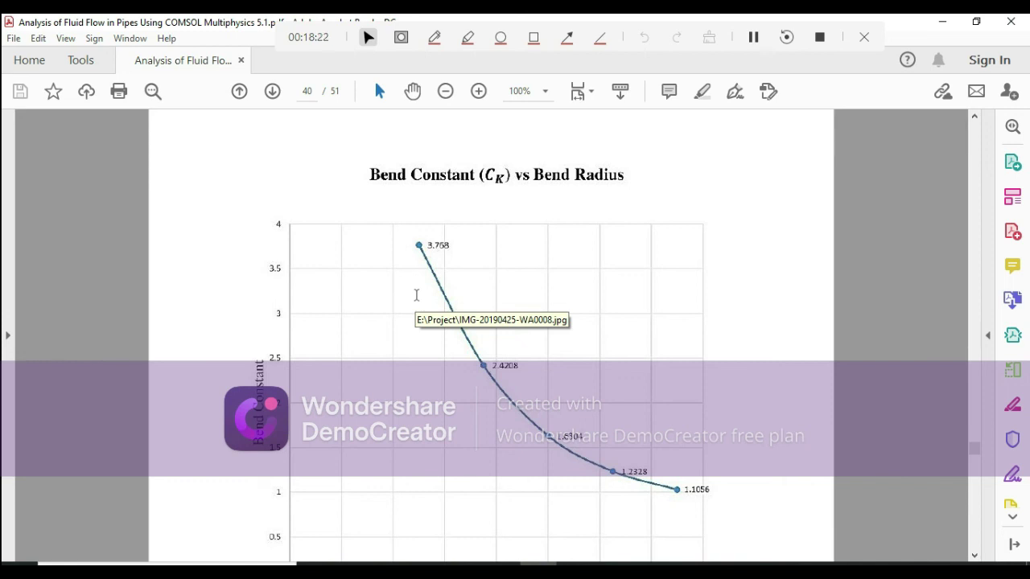
scroll(417, 295, "up", 1)
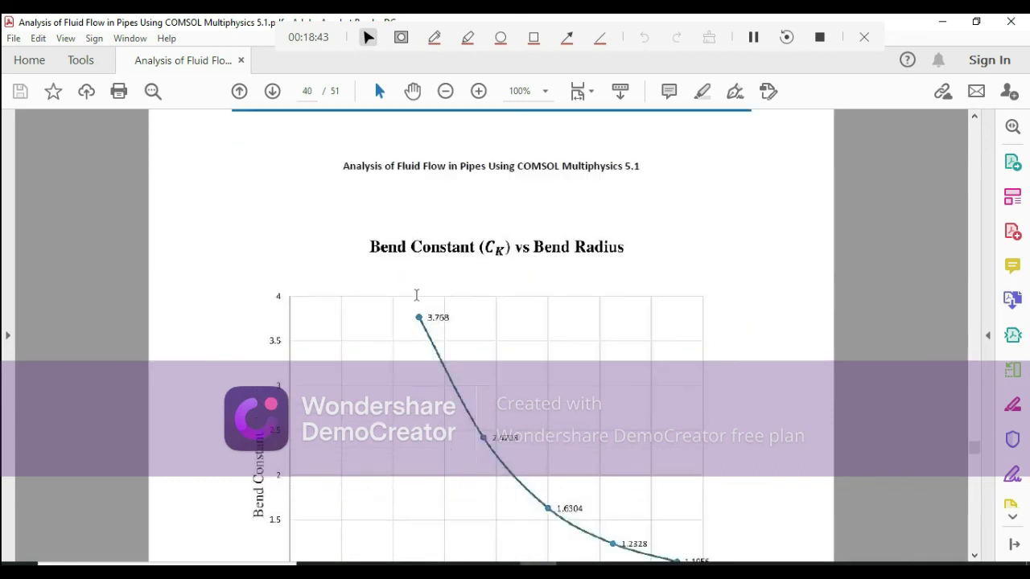
scroll(417, 295, "down", 2)
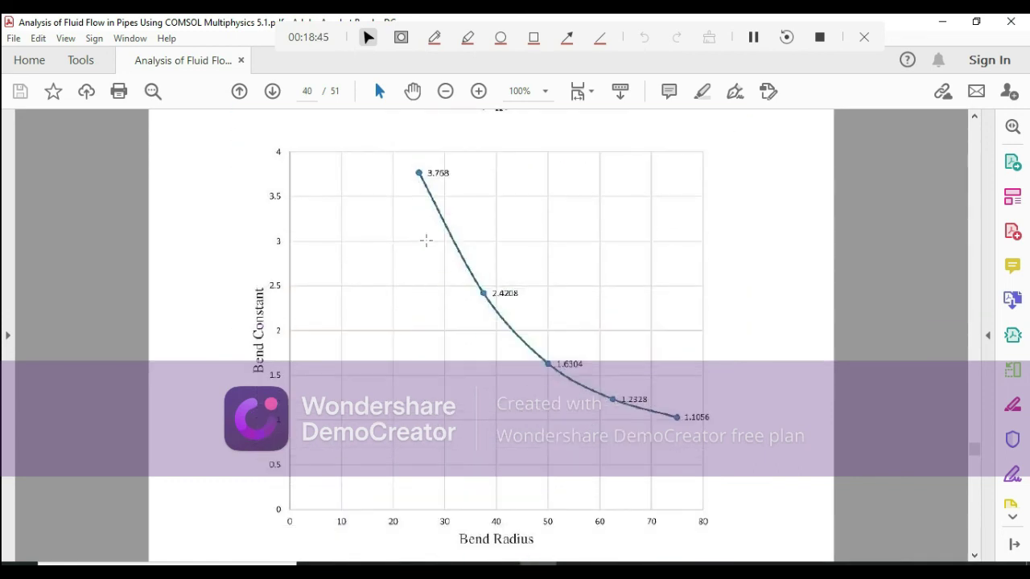